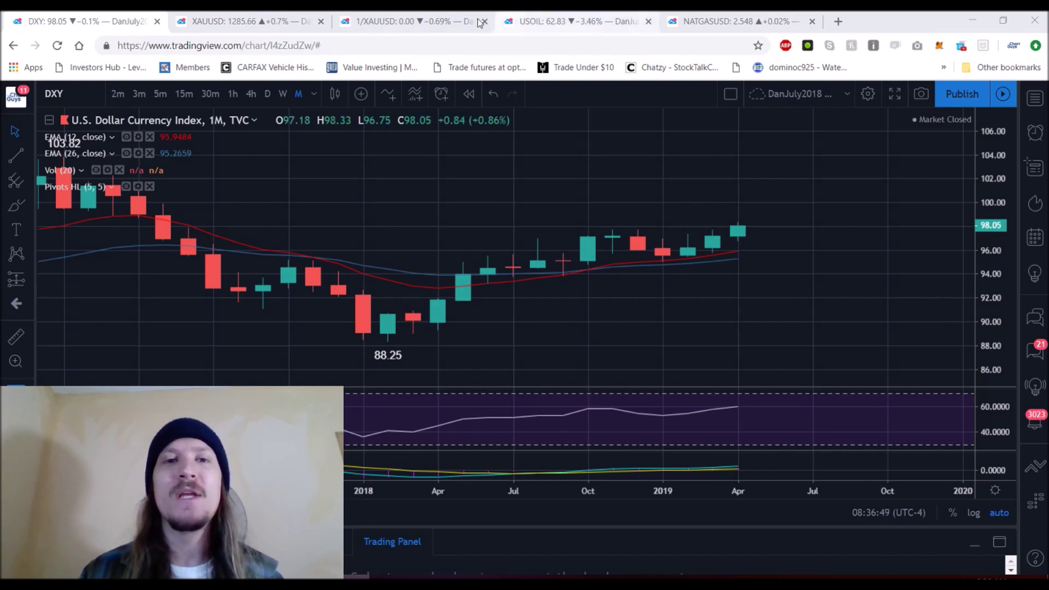
Open the weekly 1/XAUUSD chart tab
click(413, 21)
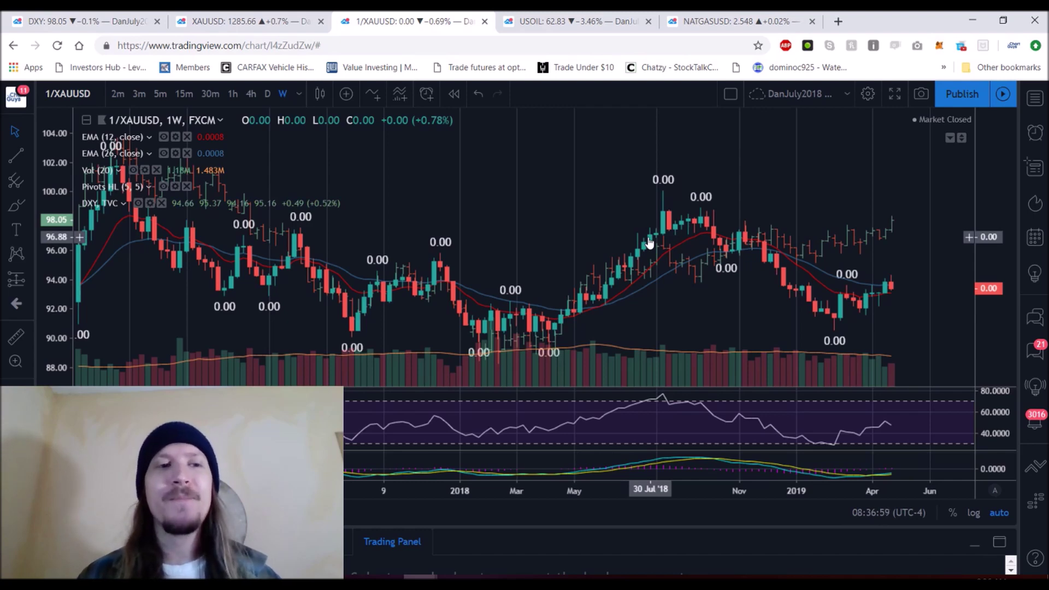
scroll(595, 207, down, 5)
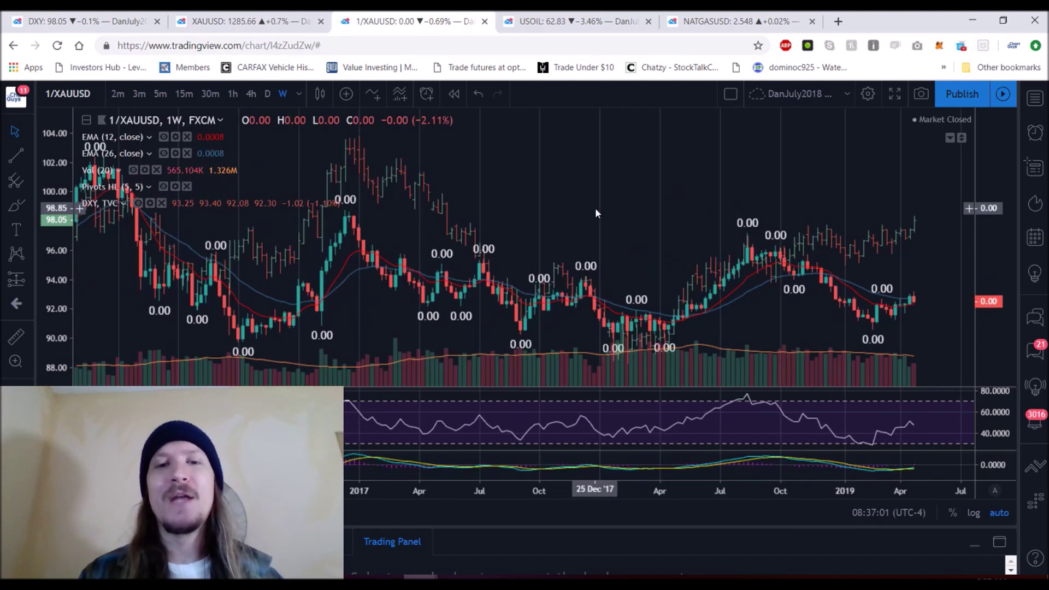
scroll(814, 211, down, 2)
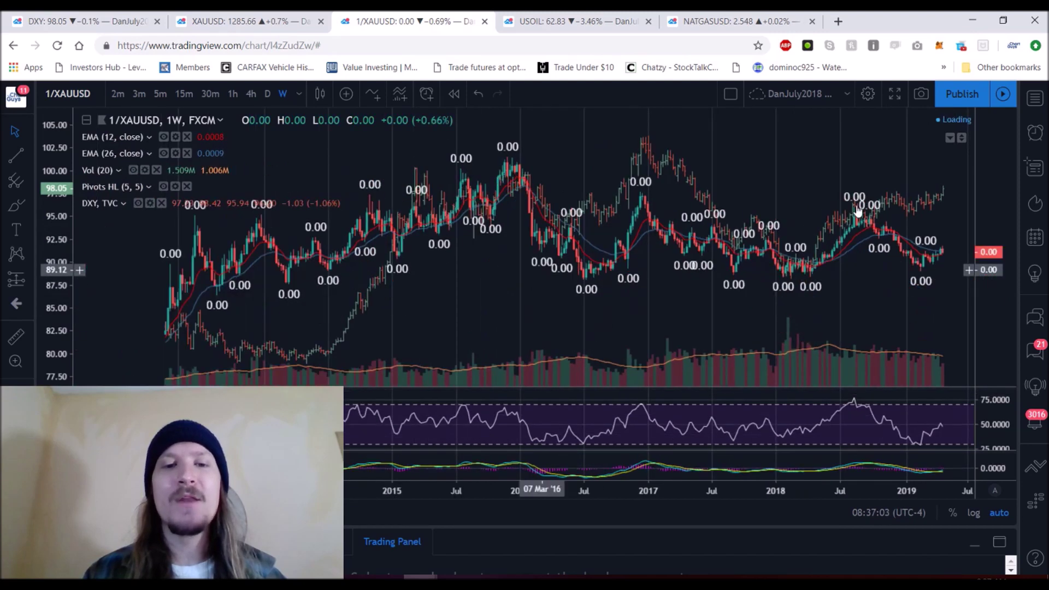
scroll(308, 347, up, 2)
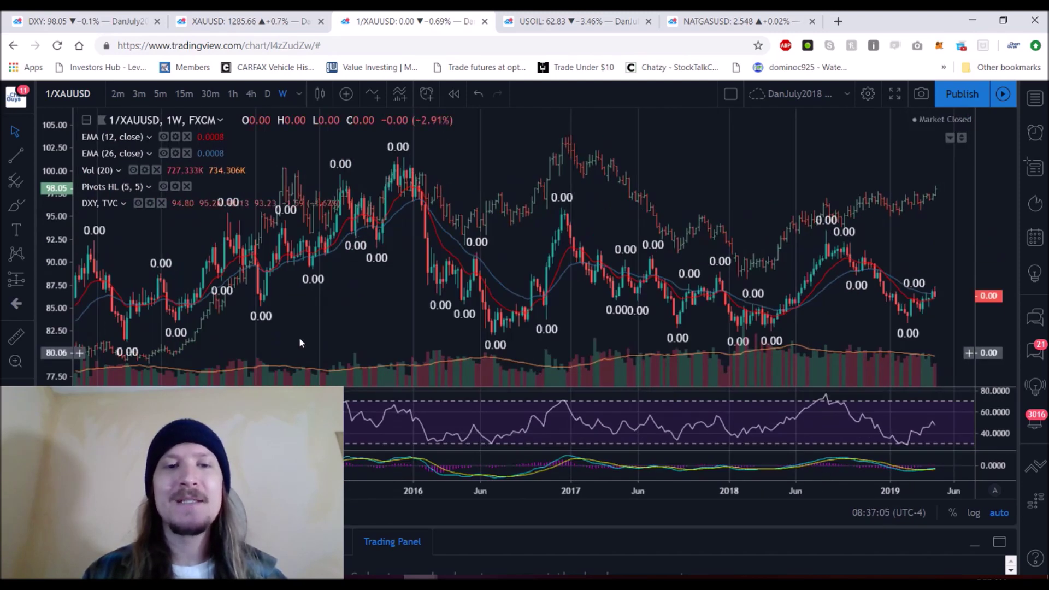
scroll(269, 374, up, 1)
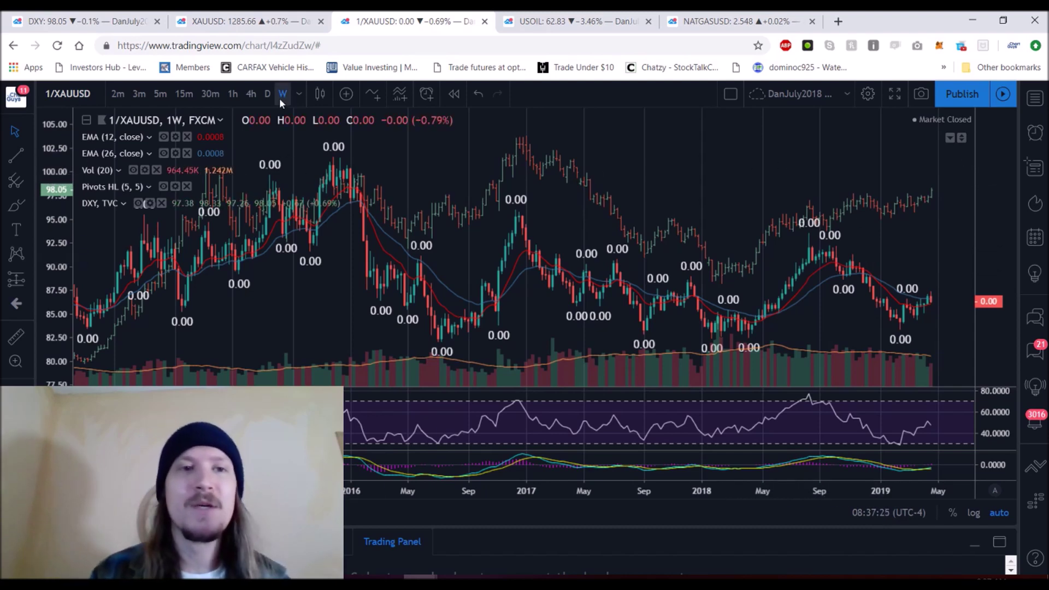
Close the 1/XAUUSD chart without saving and return to the DXY chart
click(484, 22)
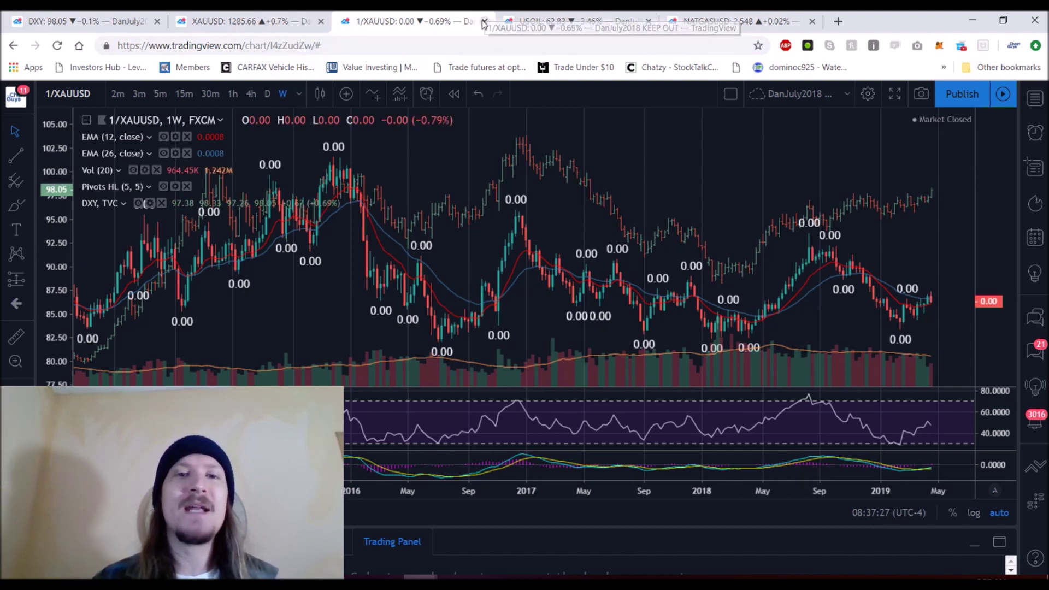
click(583, 119)
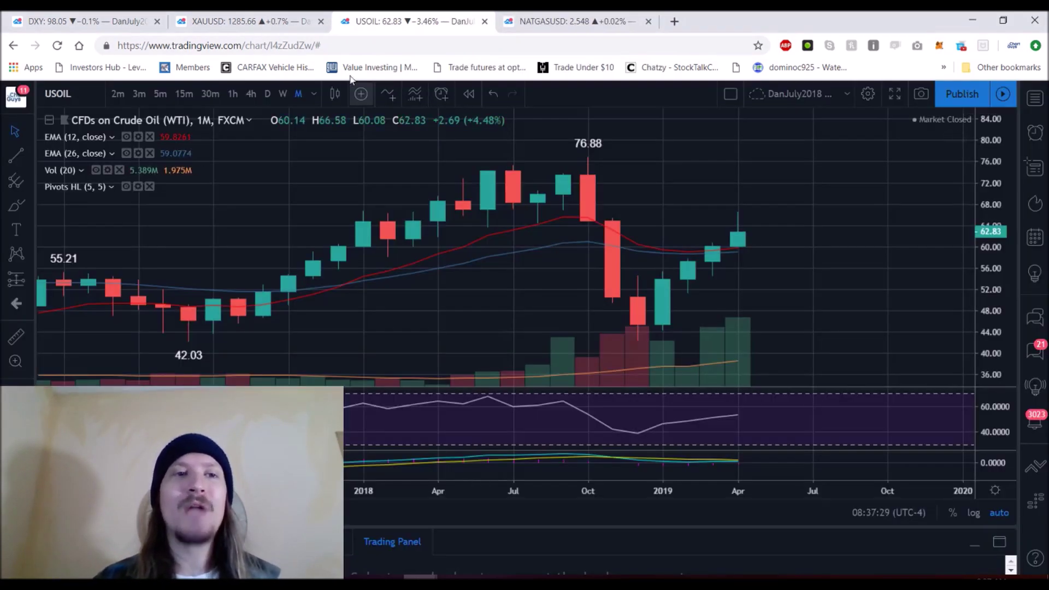
click(130, 15)
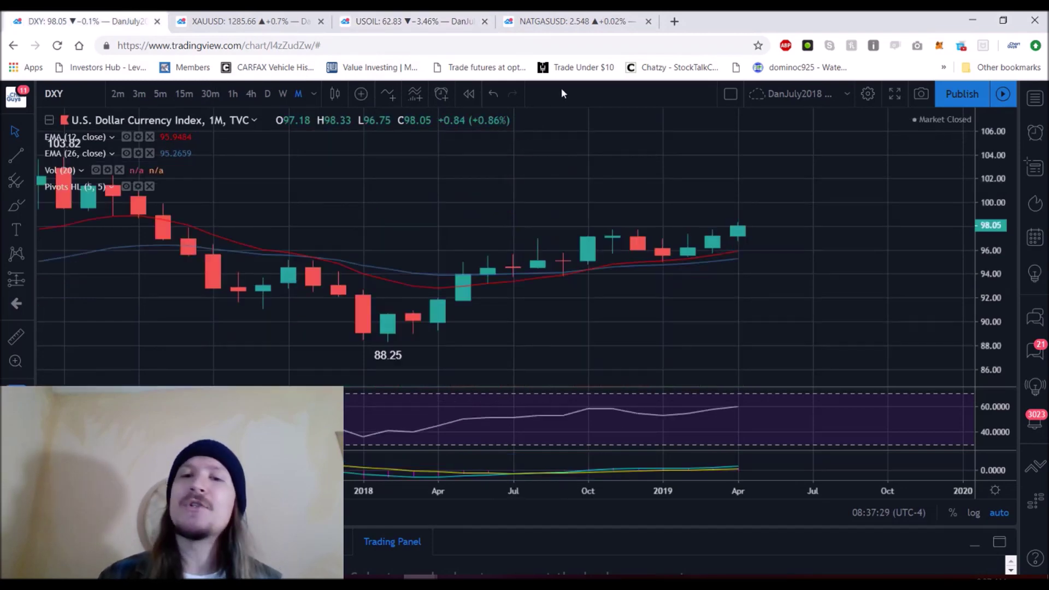
Show the dollar index on weekly candles, zoomed out to the 88.94–98.05 climb
scroll(622, 260, up, 4)
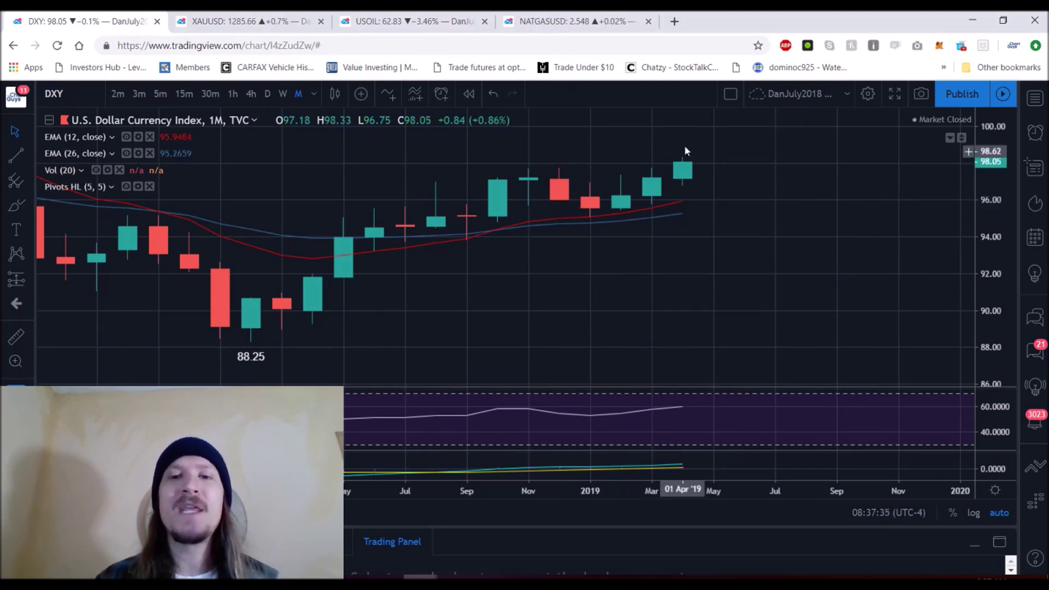
click(283, 94)
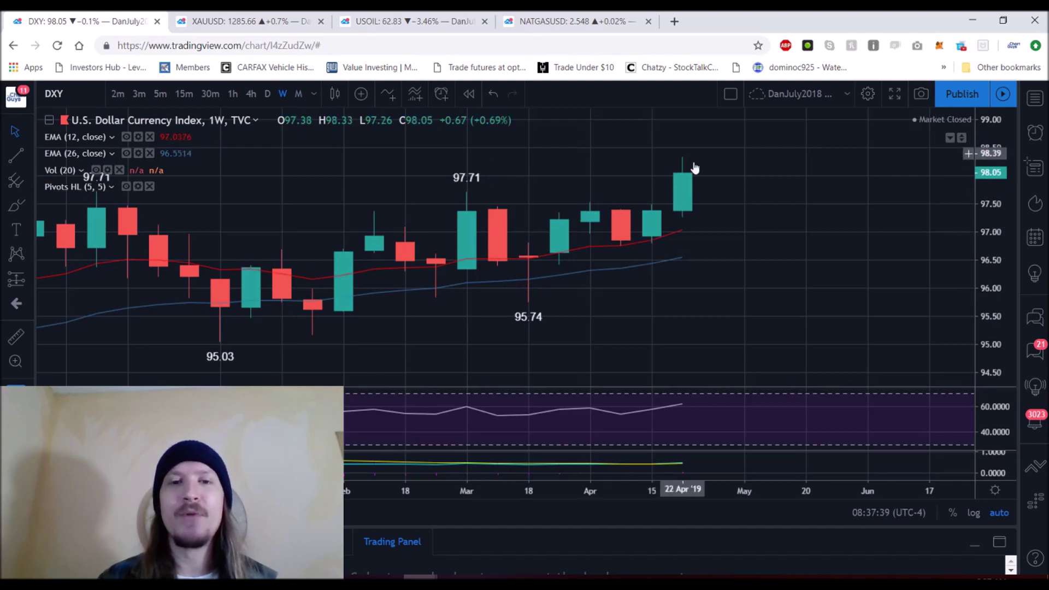
scroll(656, 219, down, 2)
scroll(661, 218, down, 2)
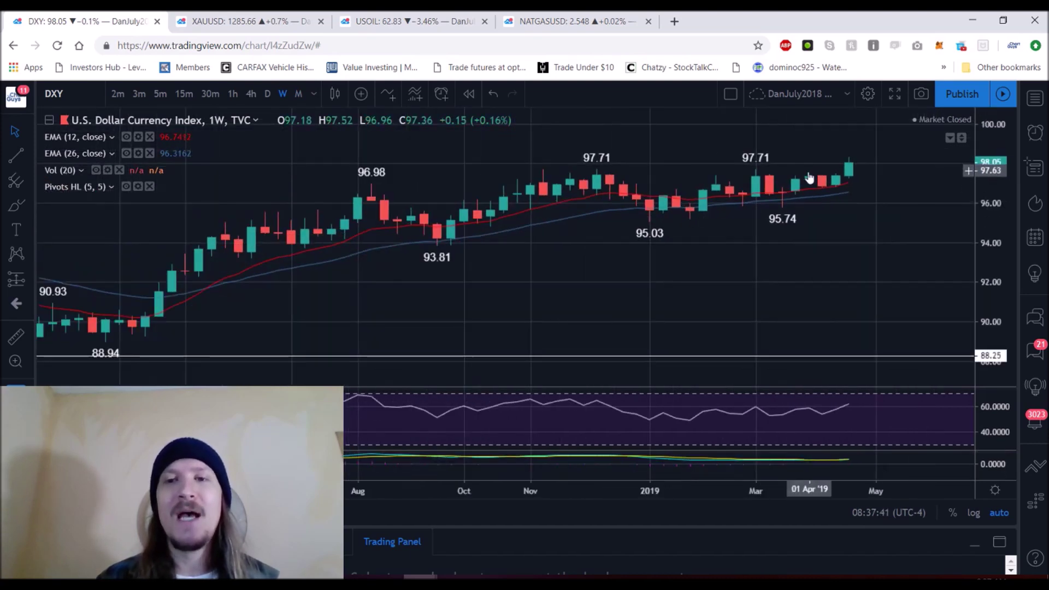
Move the 88.25 horizontal line on DXY up to 98.34
mouse_move(825, 356)
mouse_down()
mouse_move(852, 176)
mouse_move(867, 164)
mouse_up()
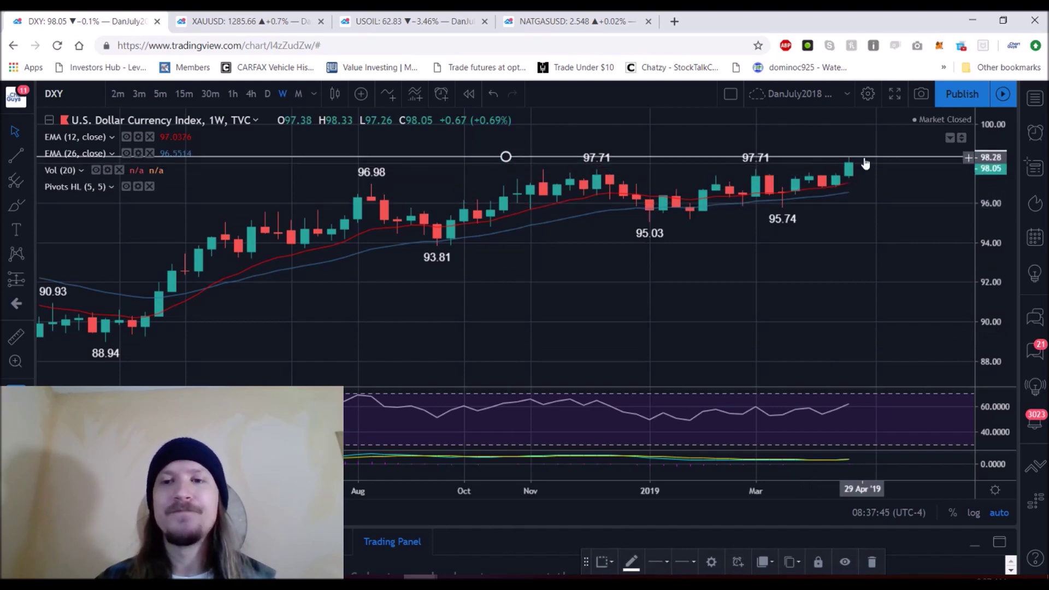
scroll(424, 264, down, 3)
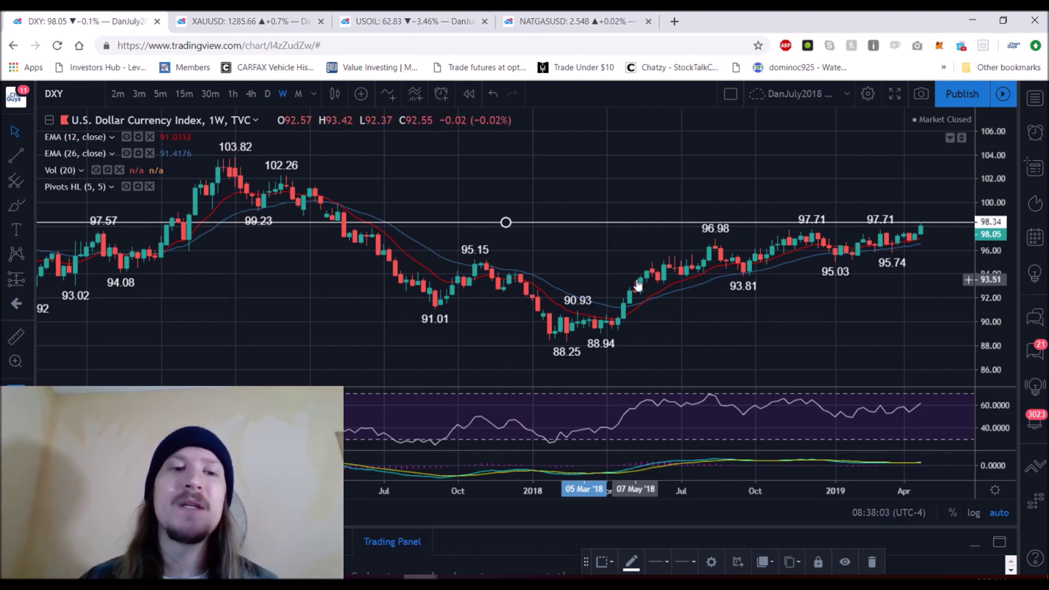
scroll(637, 285, up, 3)
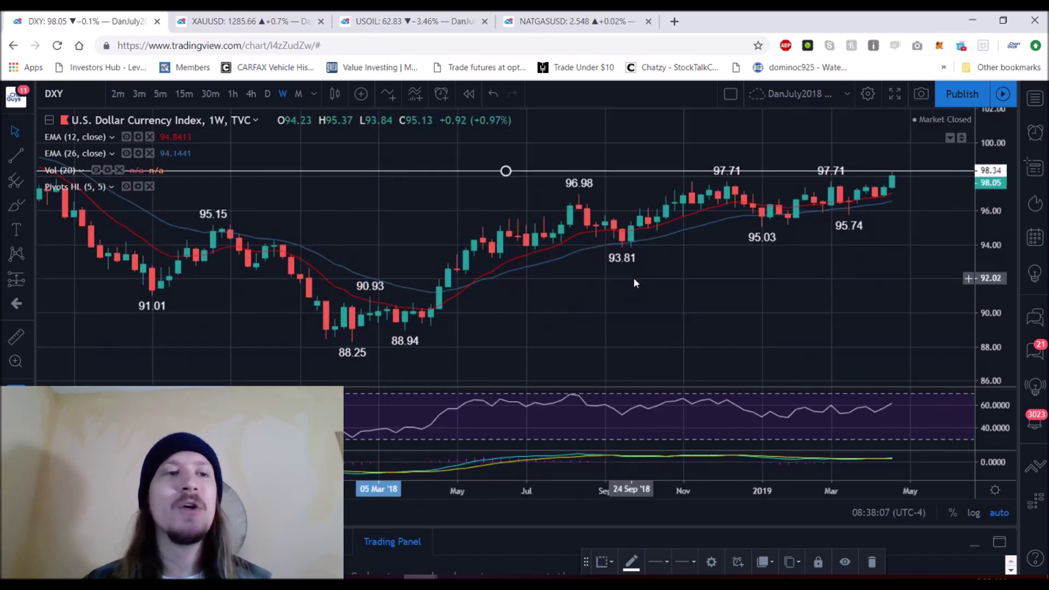
scroll(626, 282, up, 2)
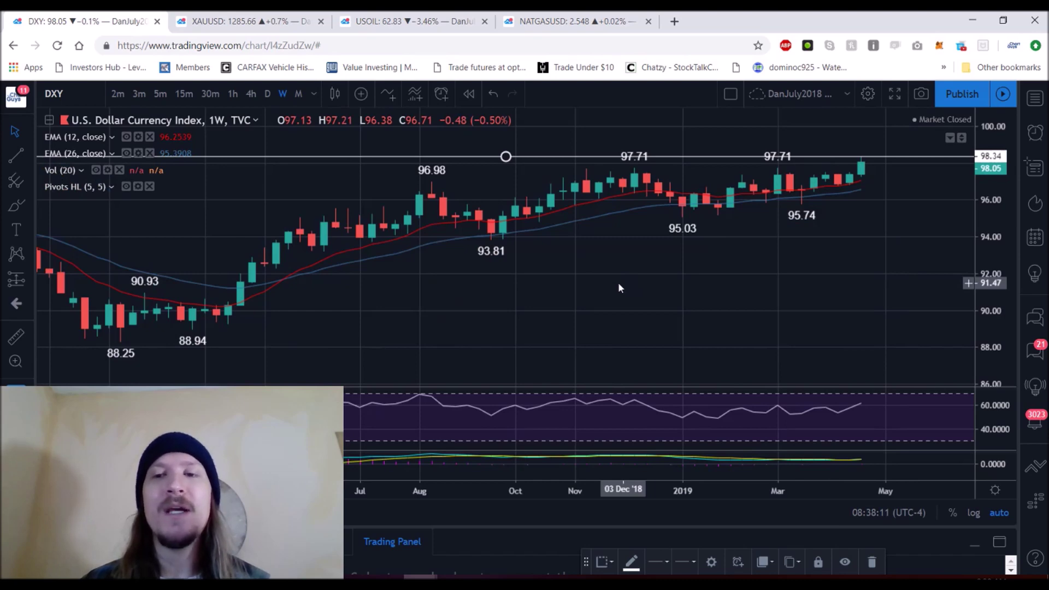
scroll(618, 282, up, 2)
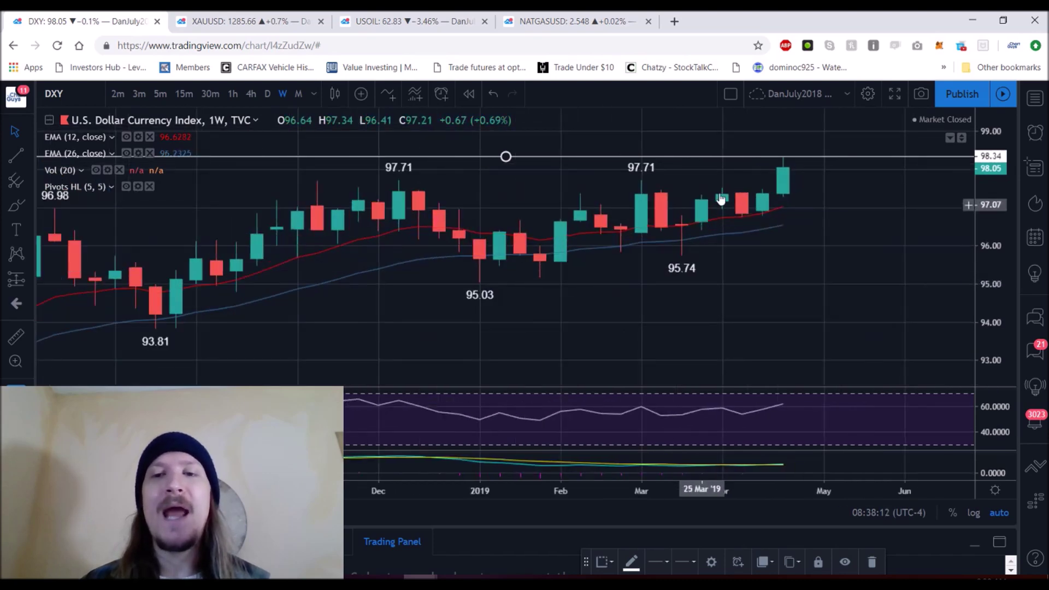
Add a horizontal line at 96.75 on the dollar index chart
click(743, 219)
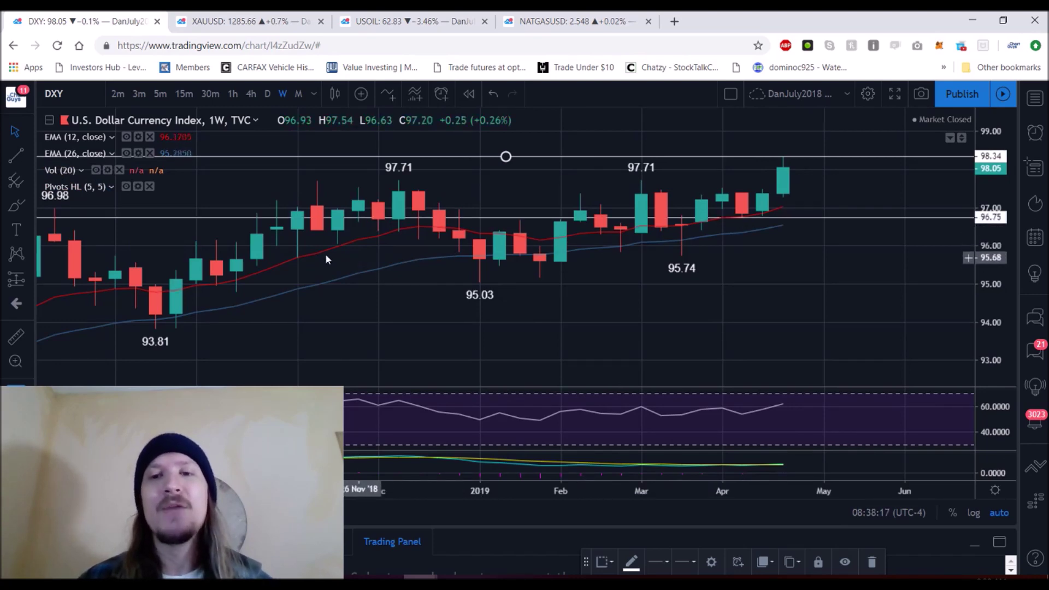
scroll(187, 246, up, 1)
scroll(187, 245, down, 4)
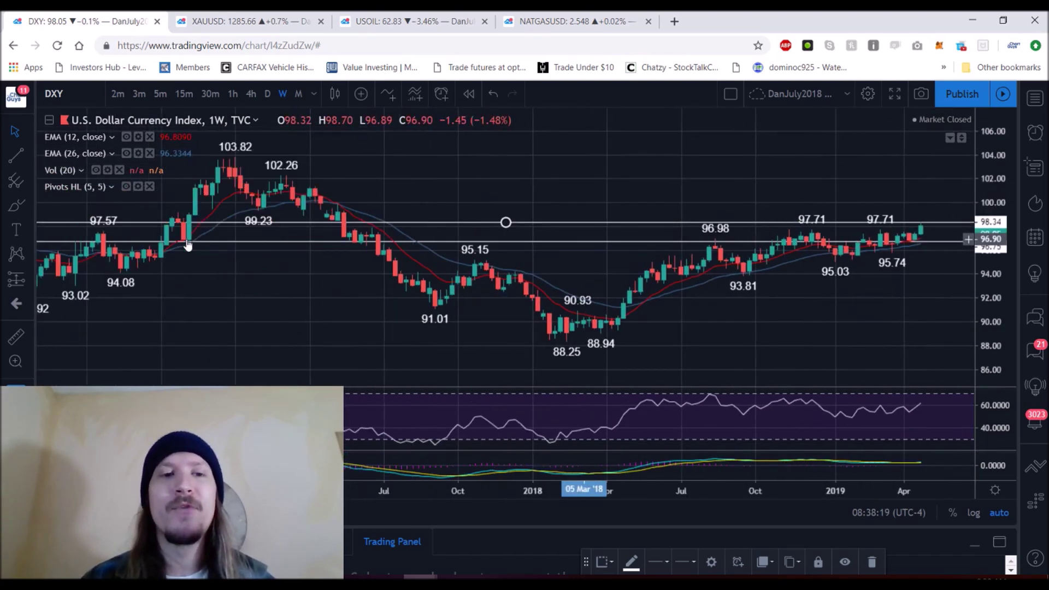
scroll(246, 218, down, 4)
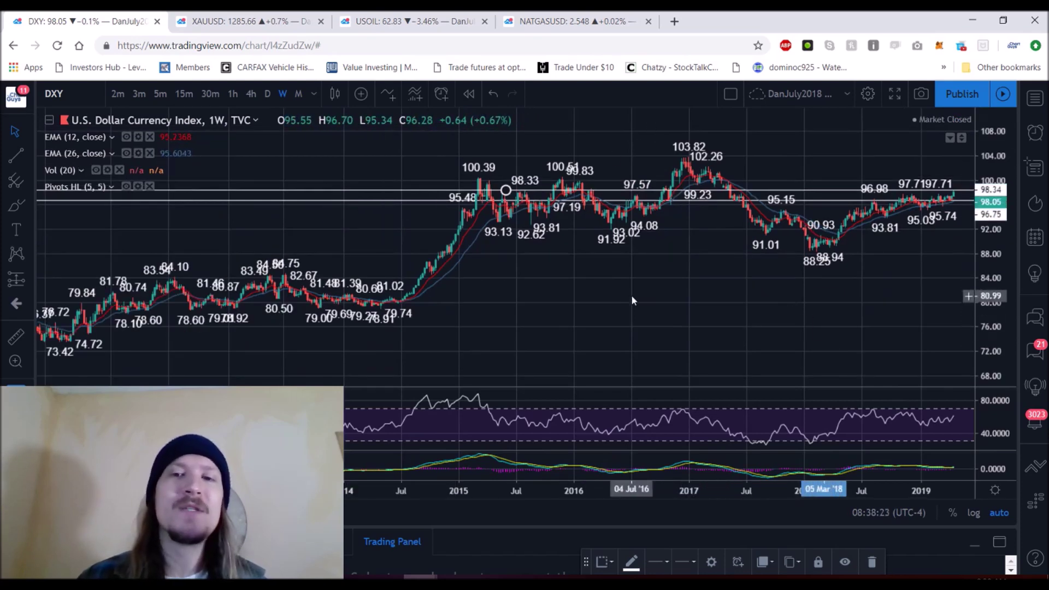
scroll(575, 296, down, 4)
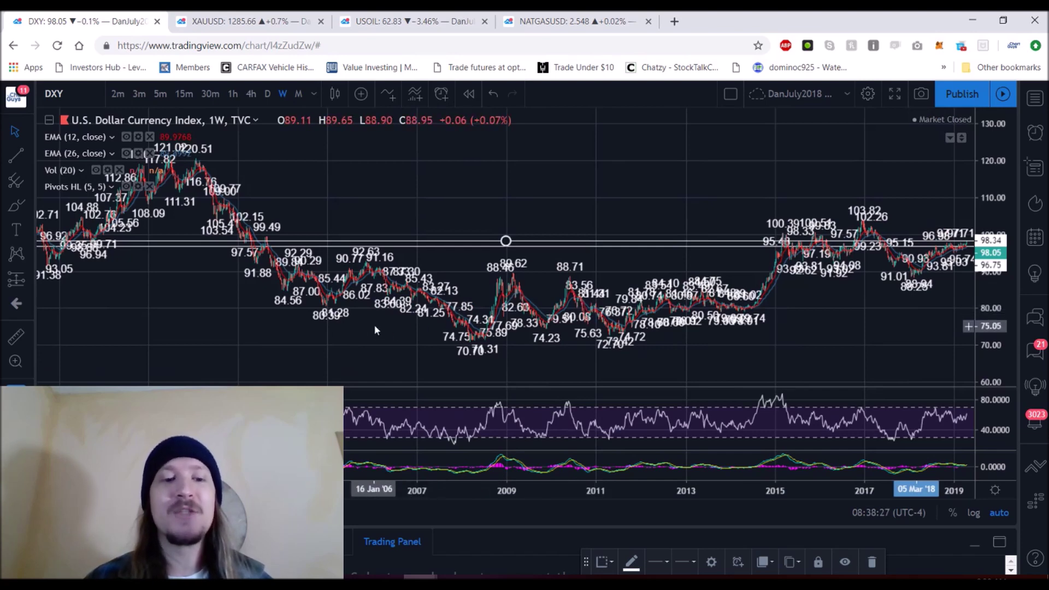
scroll(531, 321, up, 6)
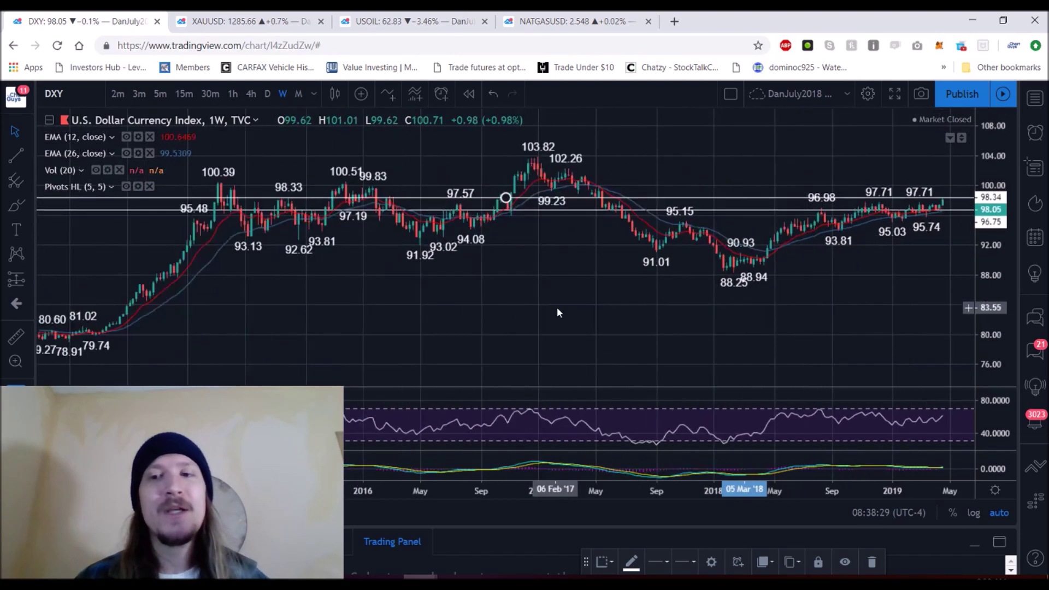
Return the dollar index to monthly candles and switch to the gold spot chart
click(298, 101)
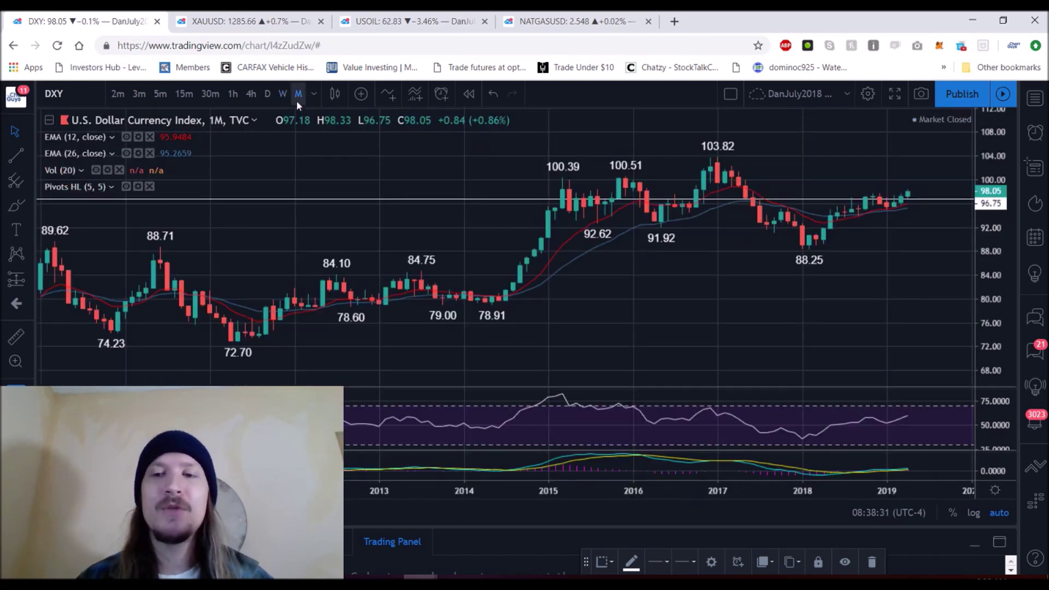
click(313, 94)
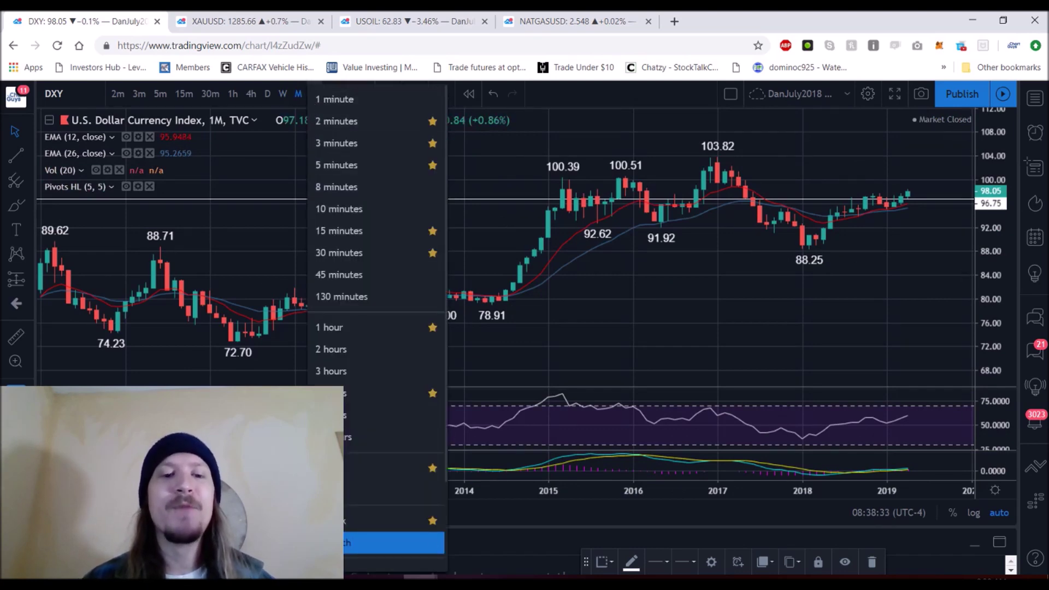
scroll(360, 522, down, 2)
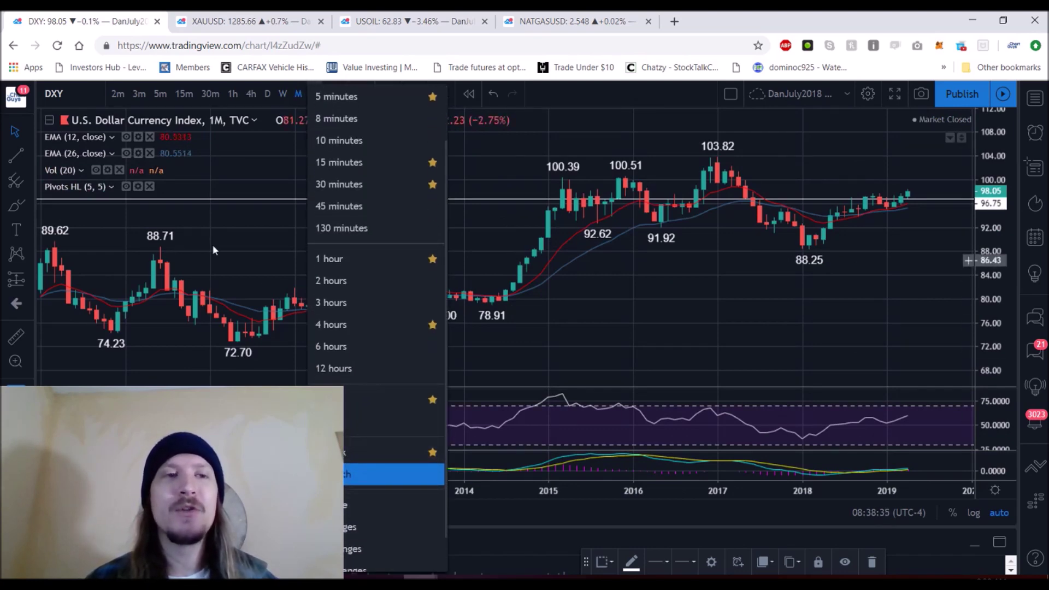
click(236, 22)
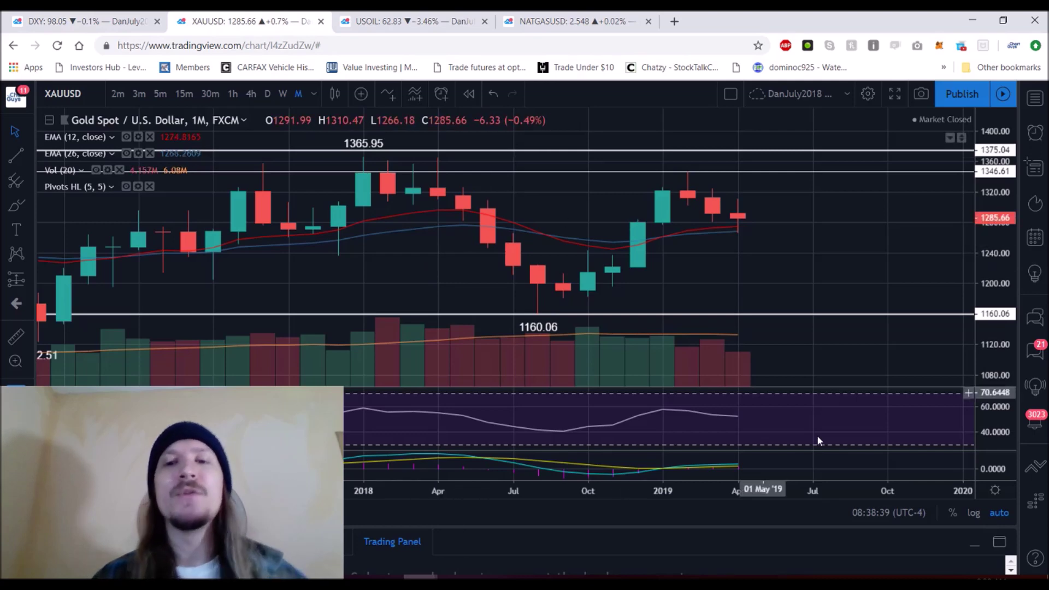
Put XAUUSD on weekly candles, zoomed to the 1346.61 peak and 1280.57 pullback
scroll(756, 280, down, 5)
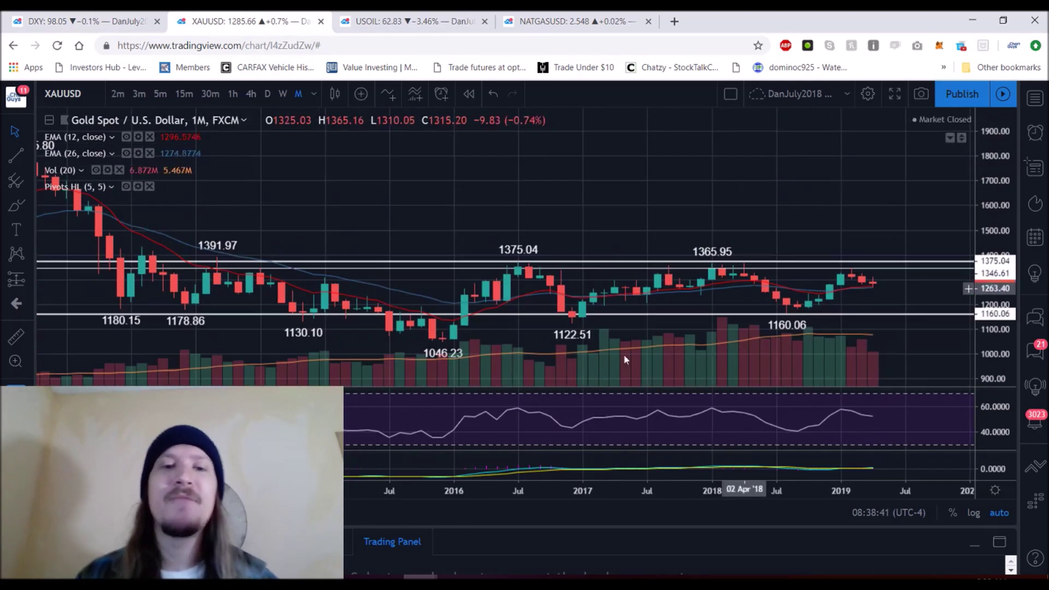
drag(536, 327, 326, 274)
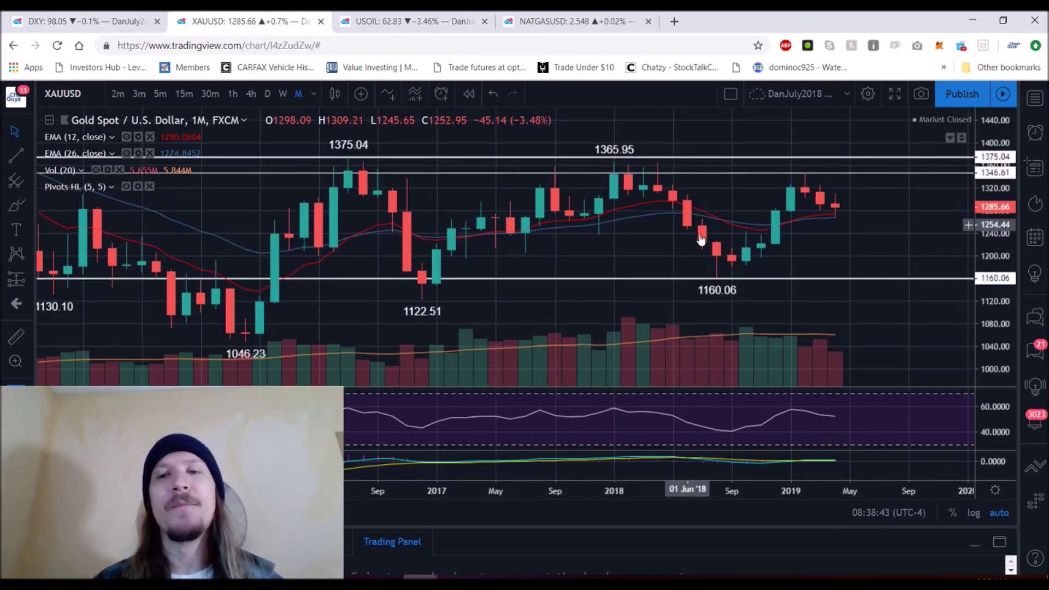
scroll(752, 247, up, 3)
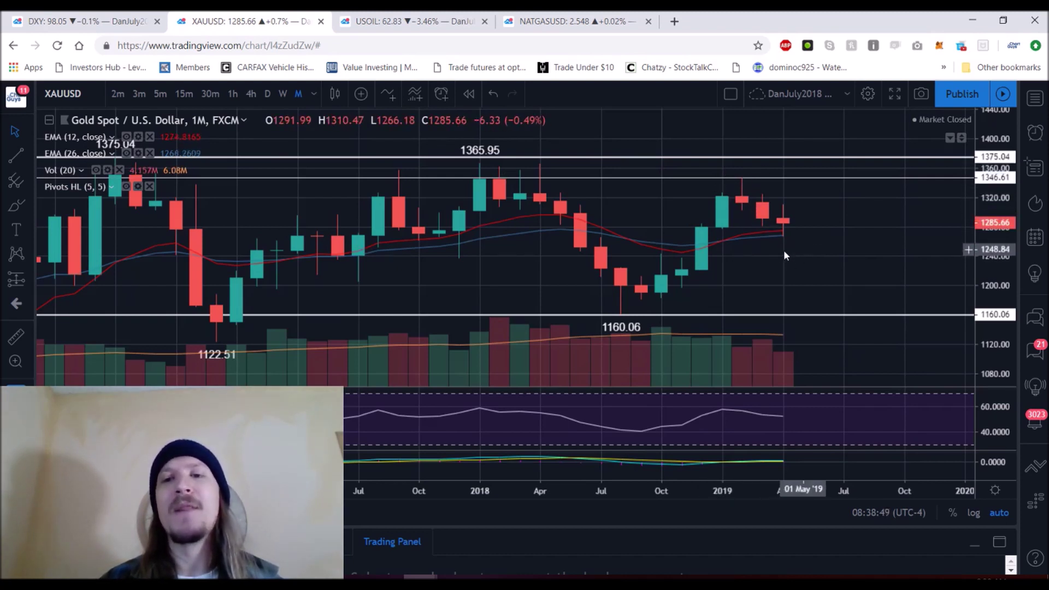
click(282, 94)
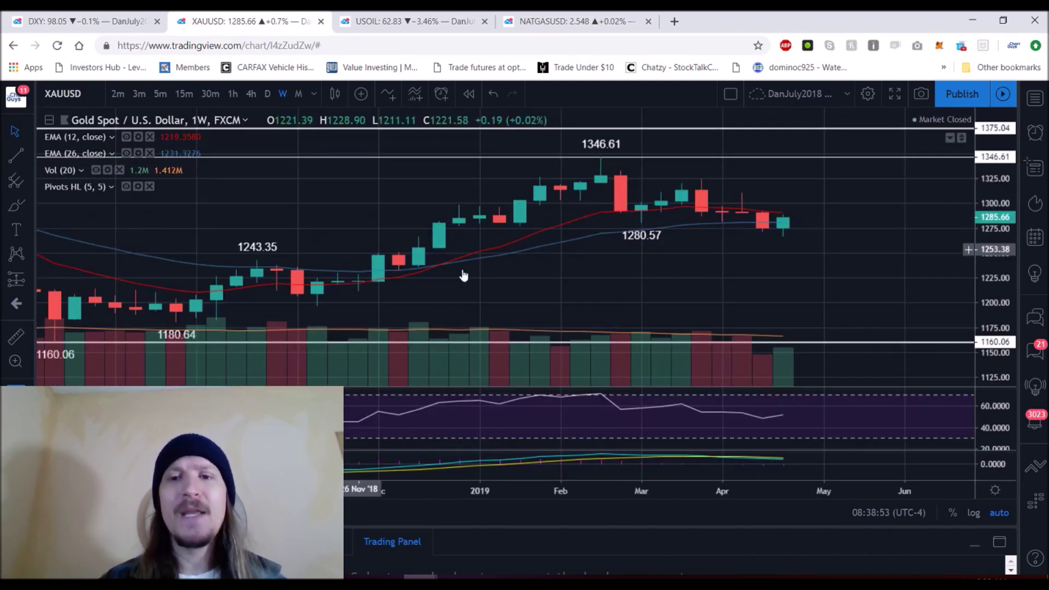
scroll(761, 229, up, 2)
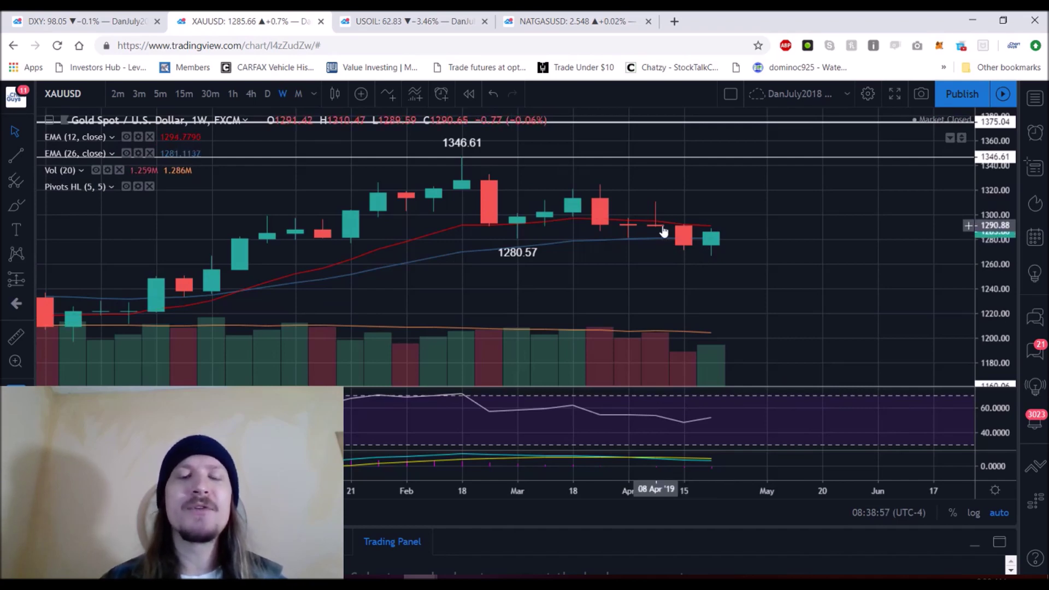
On daily gold candles, draw a falling trend line from the 1346.61 peak to 1324.40
click(267, 94)
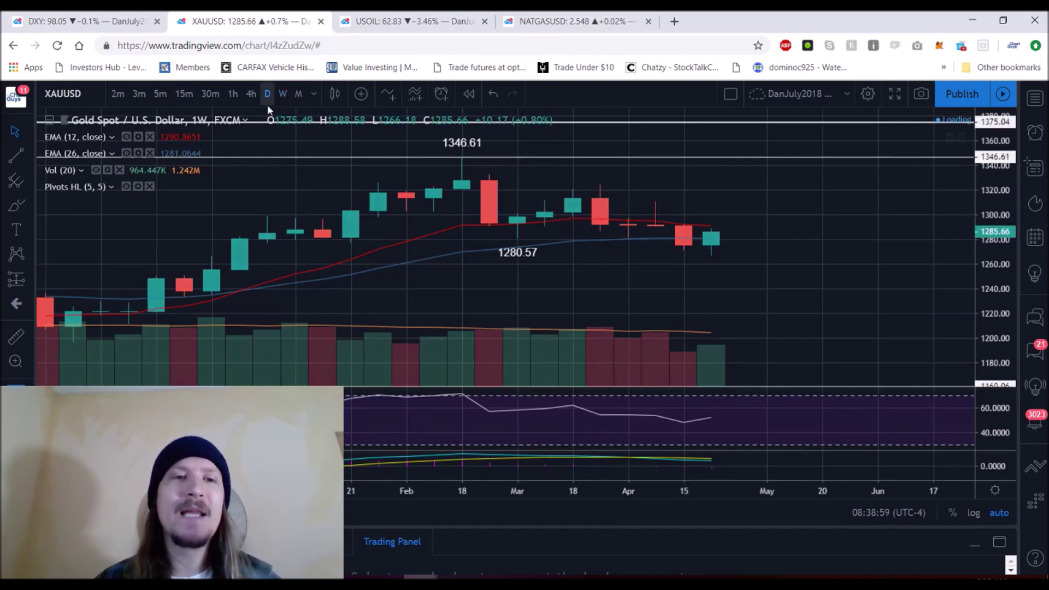
scroll(478, 263, down, 3)
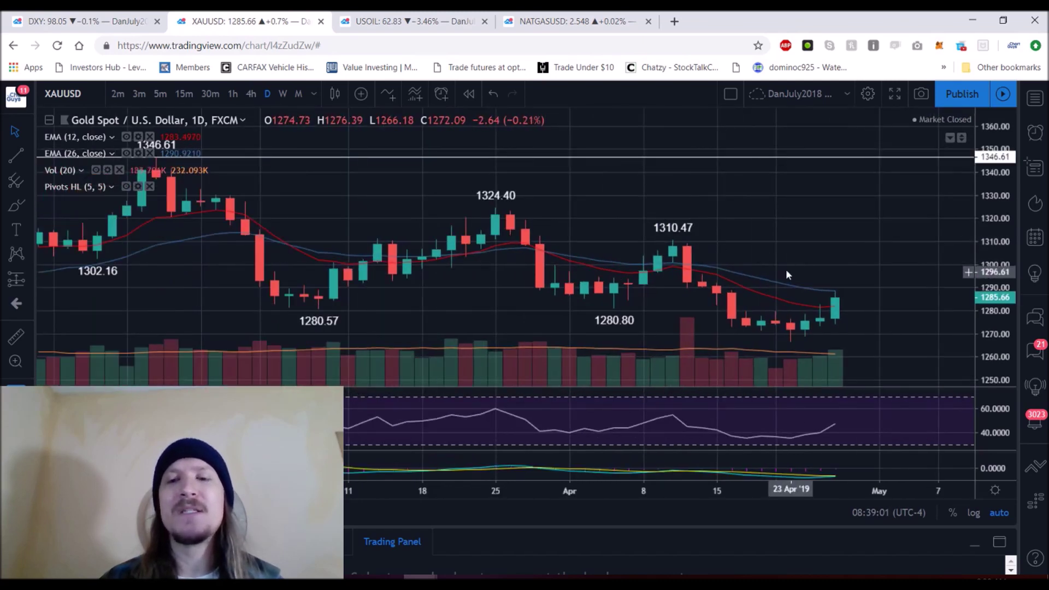
scroll(536, 312, down, 3)
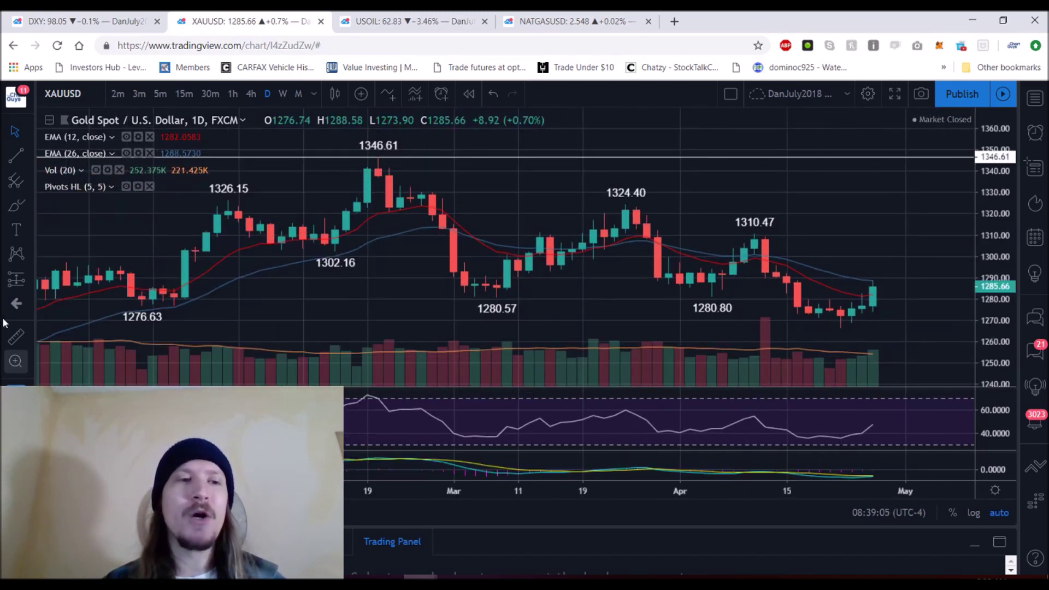
click(16, 156)
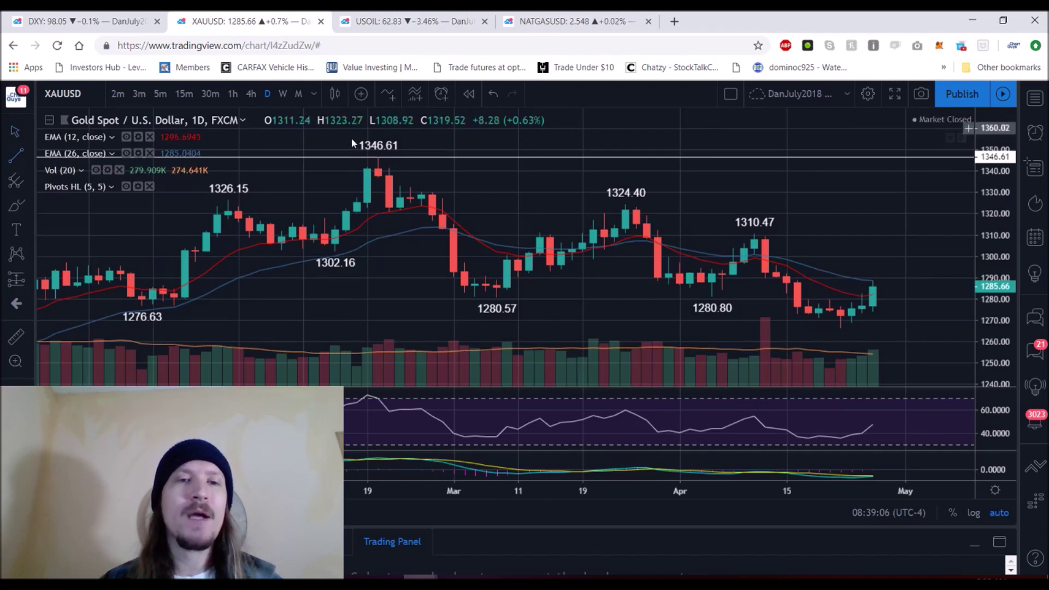
click(367, 167)
click(636, 210)
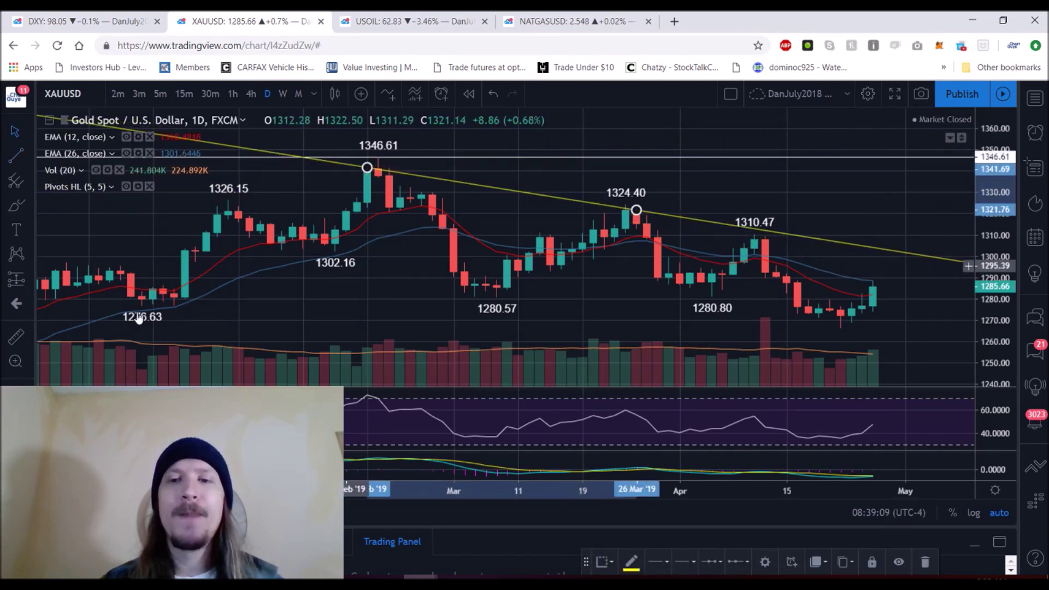
Draw a rising trend line from the 1276.63 low along the 1280.57 lows
click(16, 155)
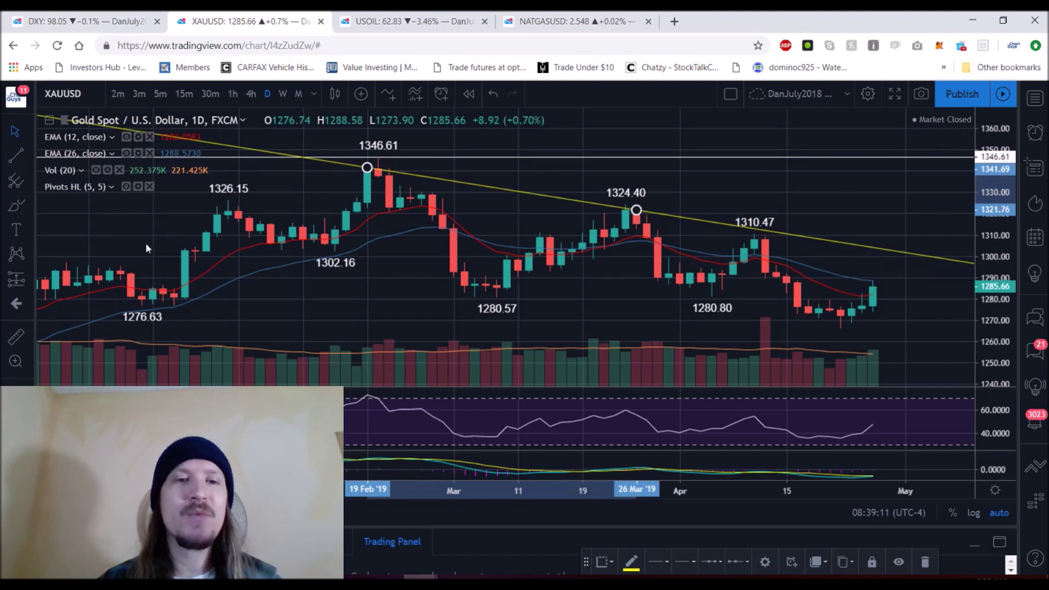
click(141, 302)
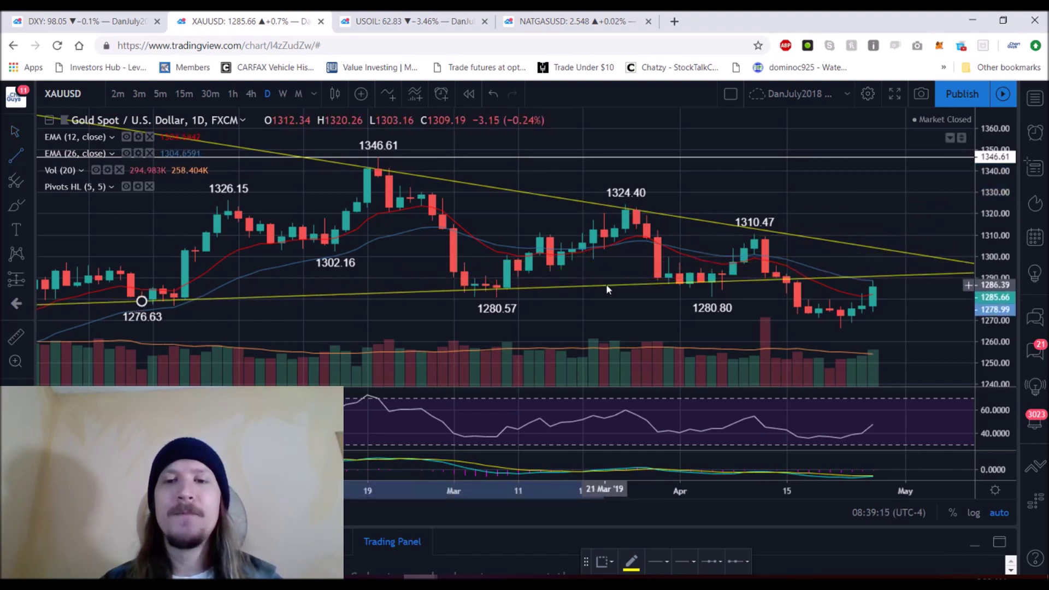
click(605, 283)
scroll(792, 303, down, 2)
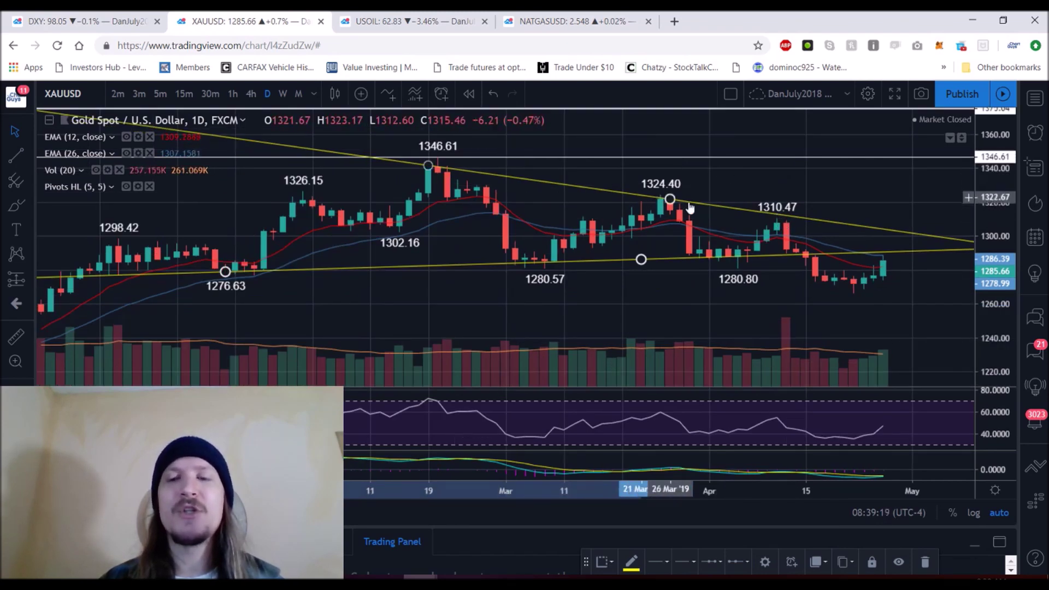
scroll(793, 232, up, 1)
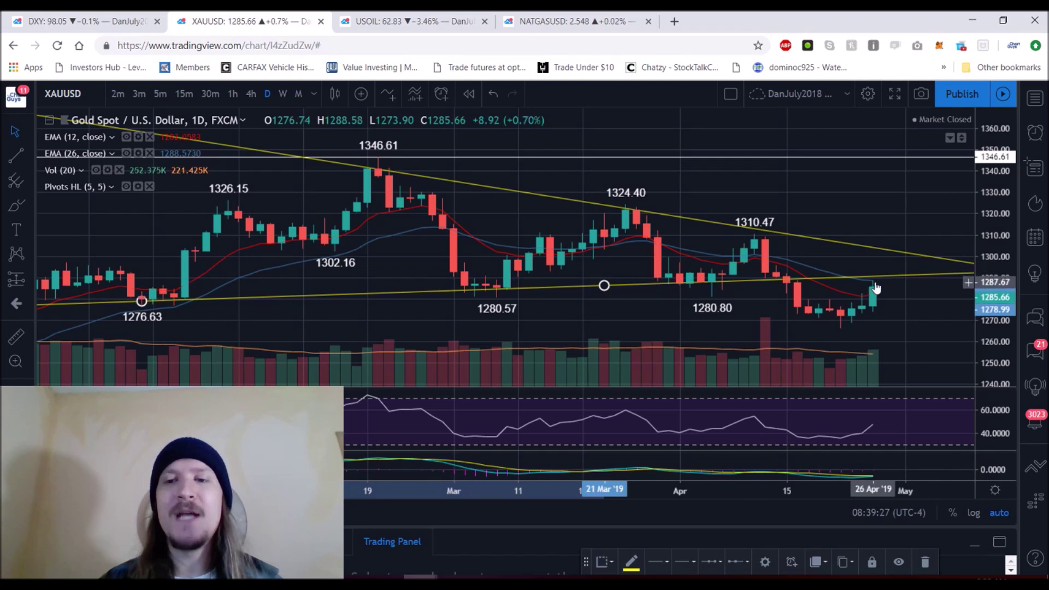
scroll(874, 287, up, 5)
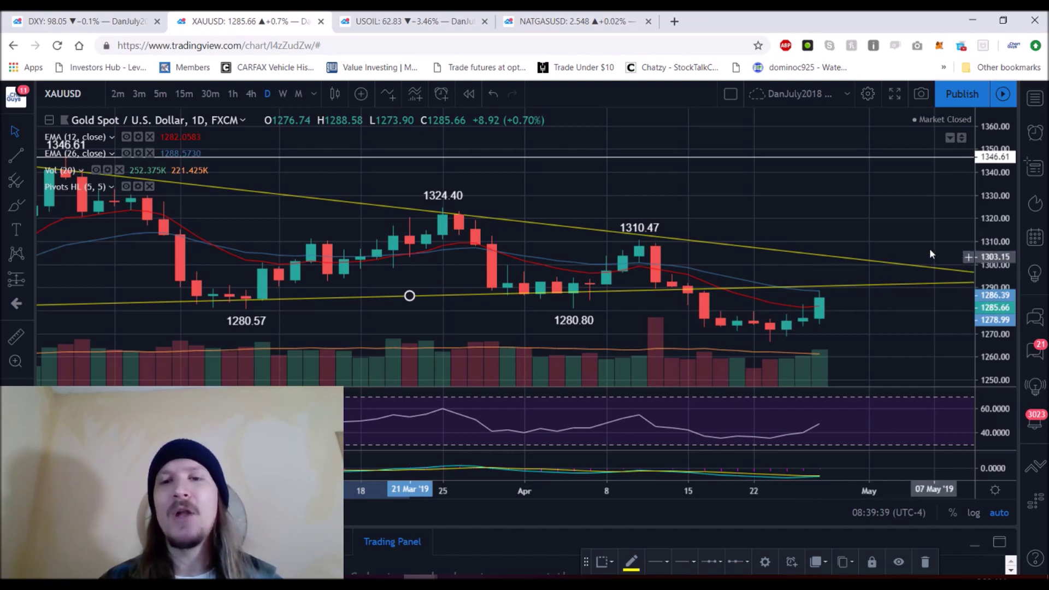
scroll(316, 237, down, 2)
scroll(317, 237, down, 1)
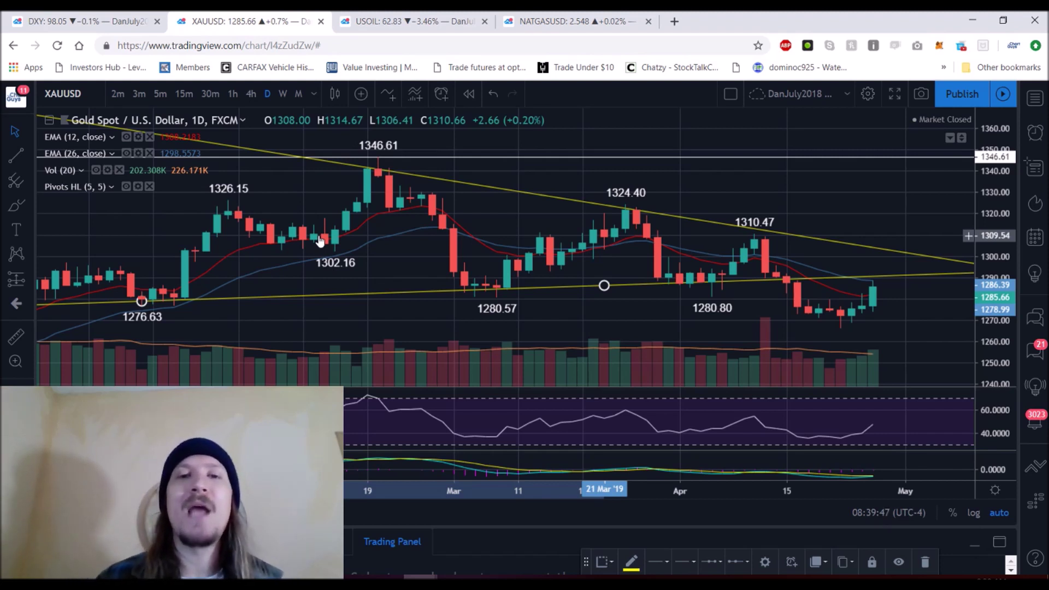
Switch the gold chart back to monthly candles over the 2017–2019 range
click(295, 95)
scroll(694, 211, up, 5)
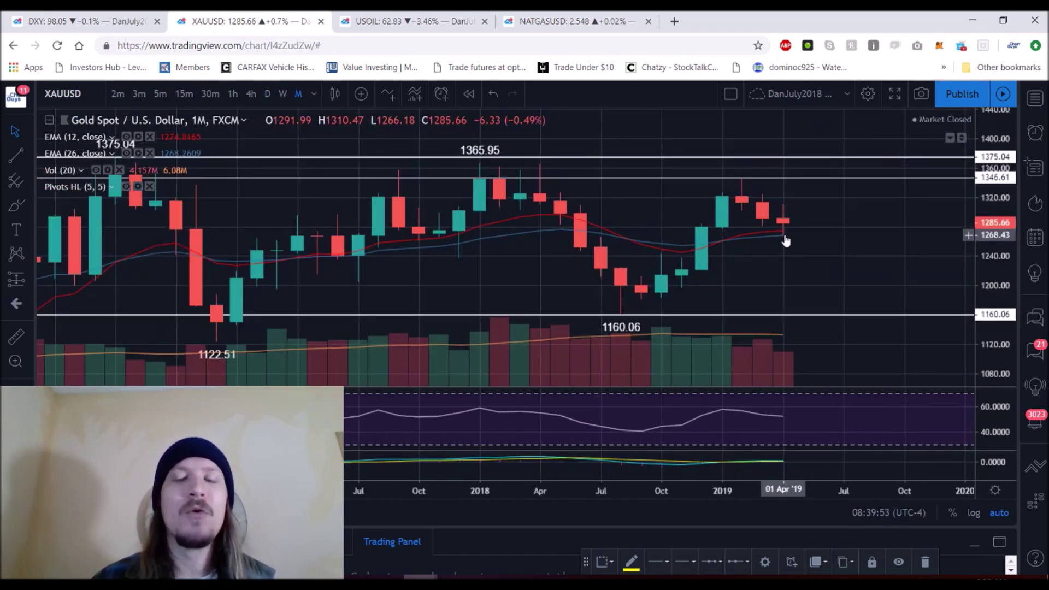
scroll(481, 229, down, 2)
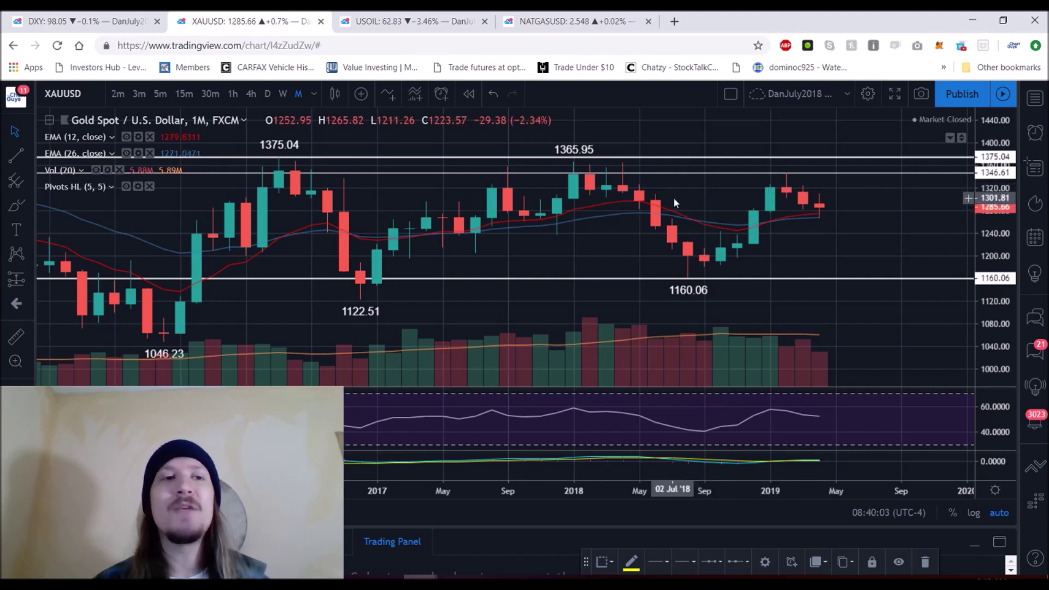
Put the dollar index on daily candles, then move to the USOIL crude oil chart
click(82, 20)
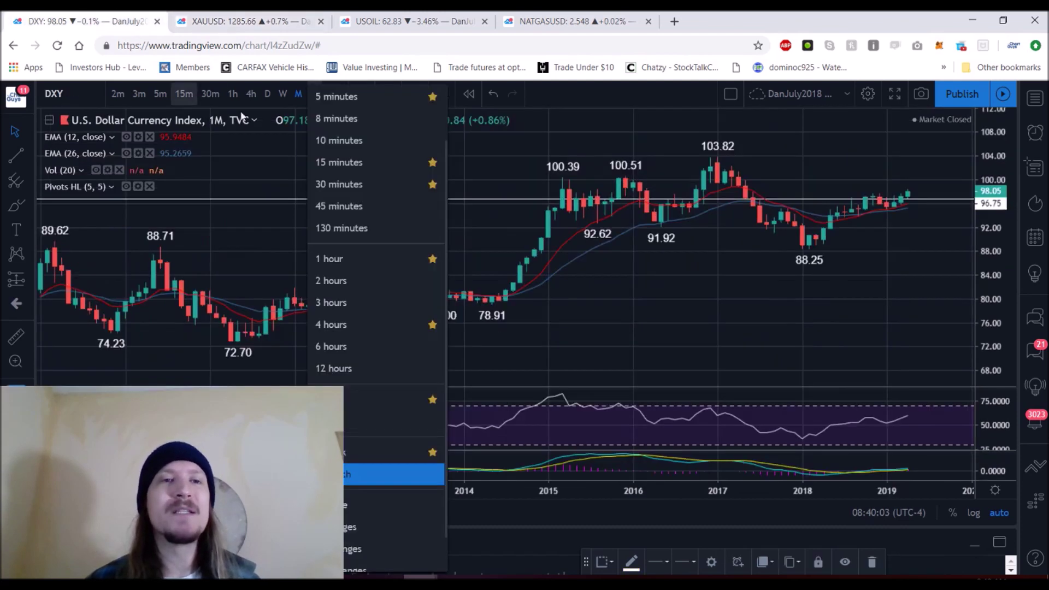
click(267, 97)
scroll(847, 233, up, 4)
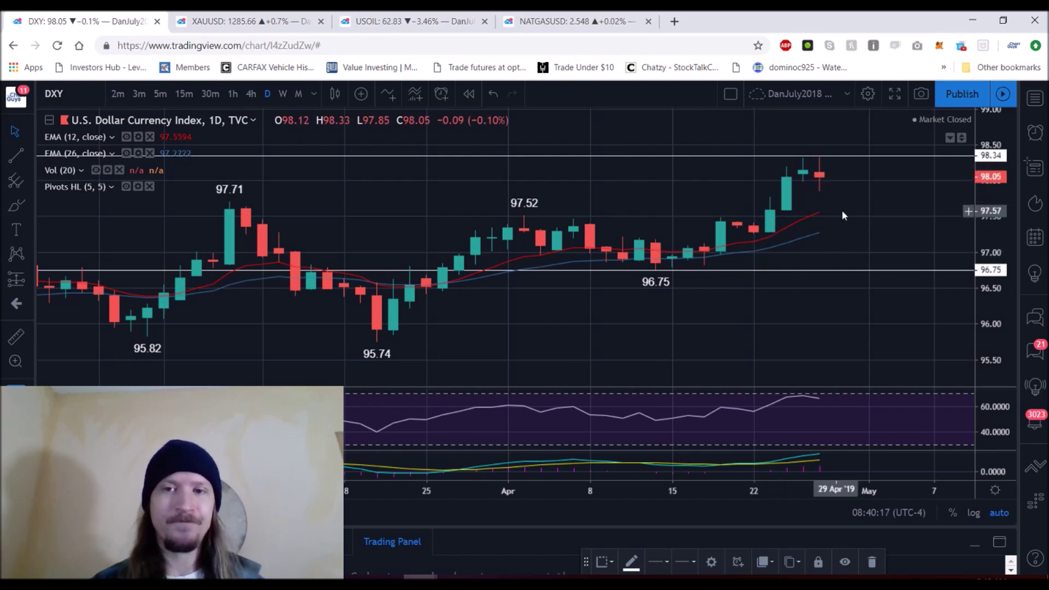
click(398, 24)
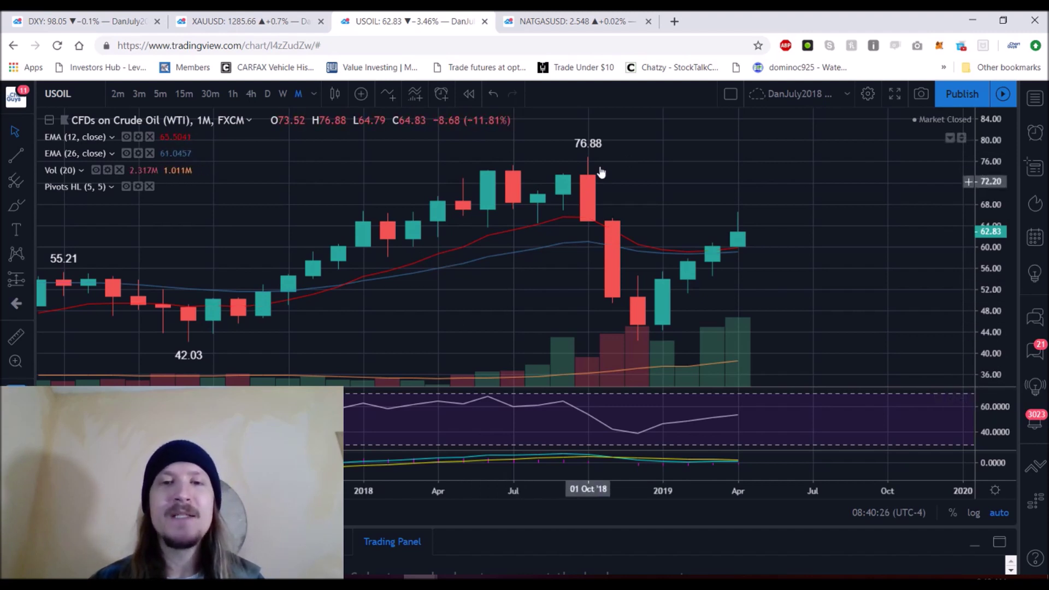
Mark a horizontal level at crude oil's 76.88 high, then view weekly and daily candles
key(alt+h)
key(alt+h)
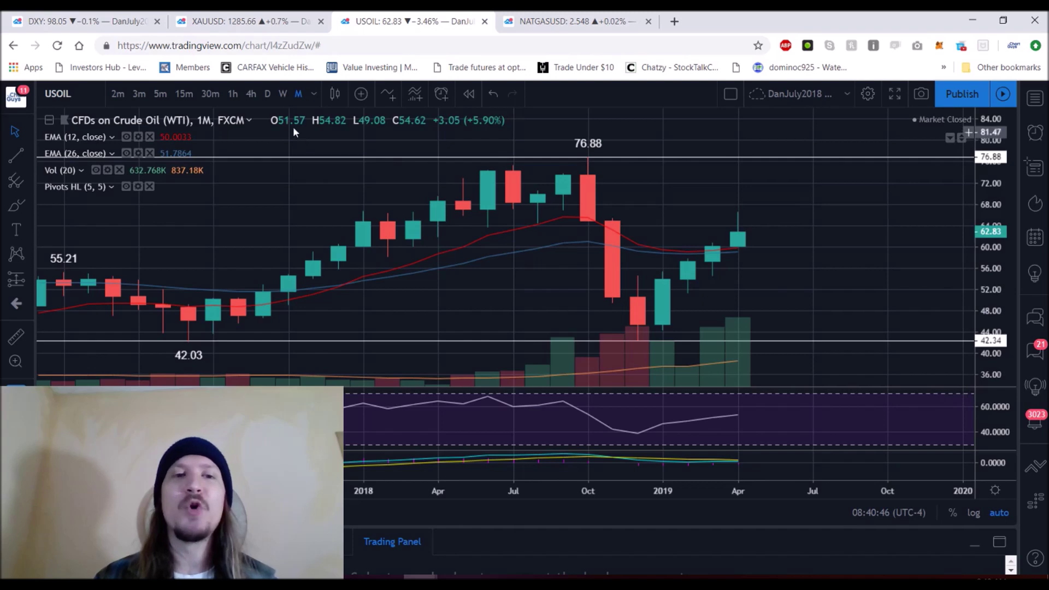
click(282, 94)
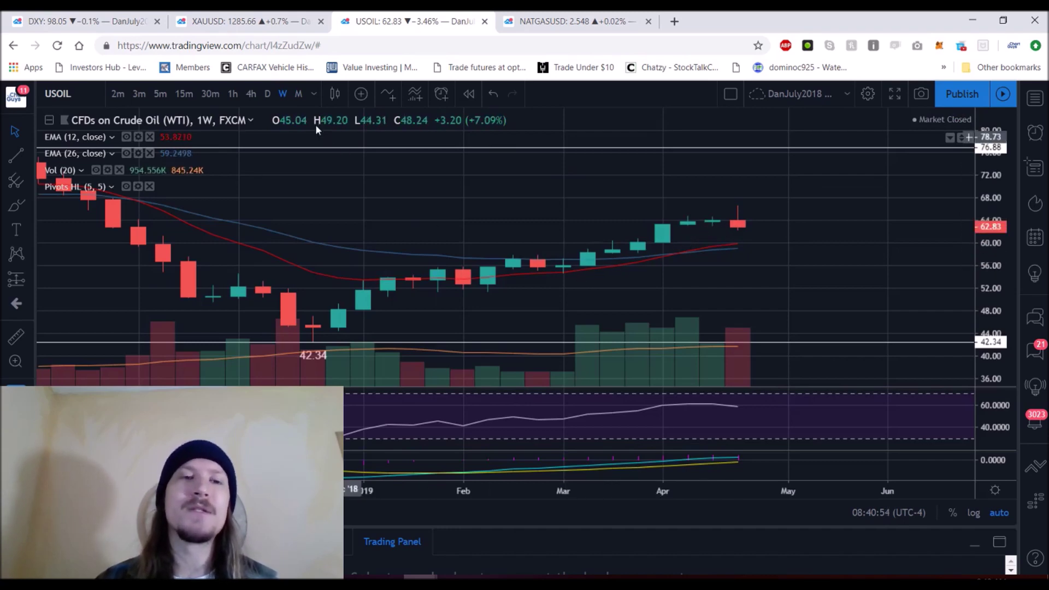
click(268, 95)
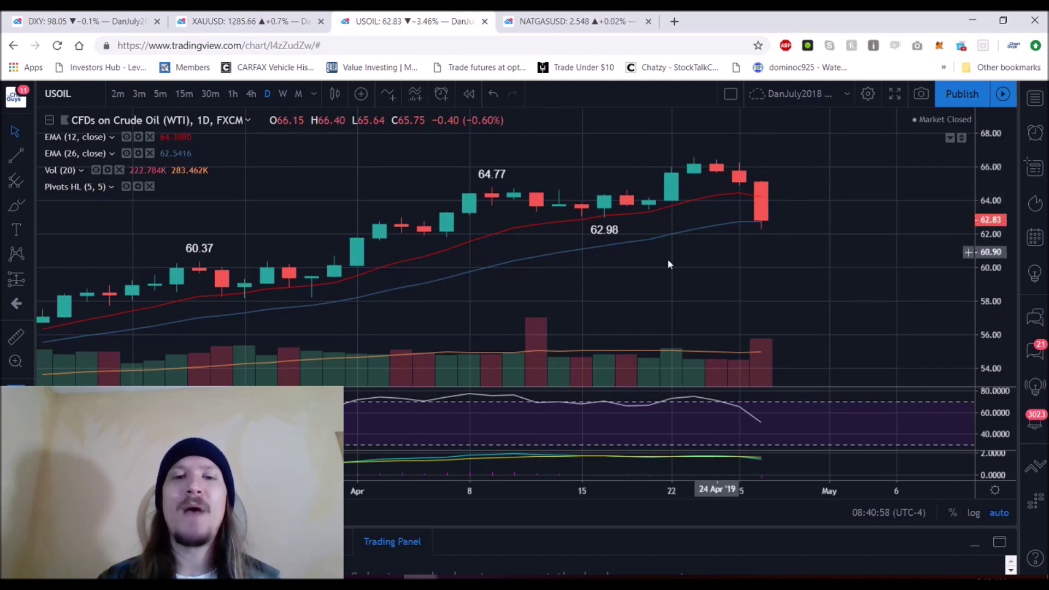
Measure crude oil's drop from the 55.73 high and its latest three-day drop
scroll(664, 259, down, 5)
scroll(665, 259, down, 3)
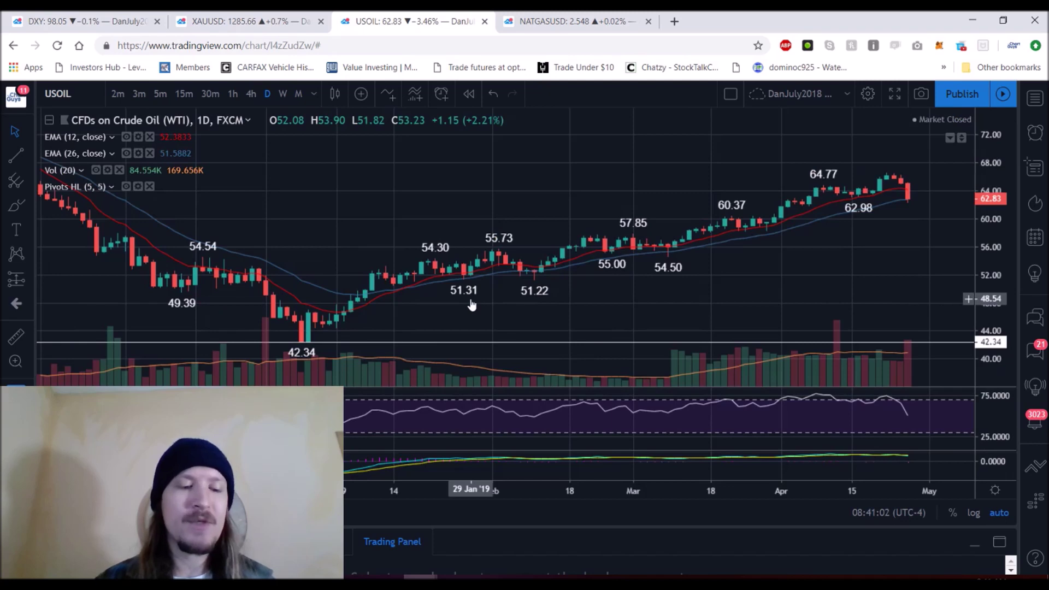
scroll(471, 305, up, 2)
shift+click(388, 242)
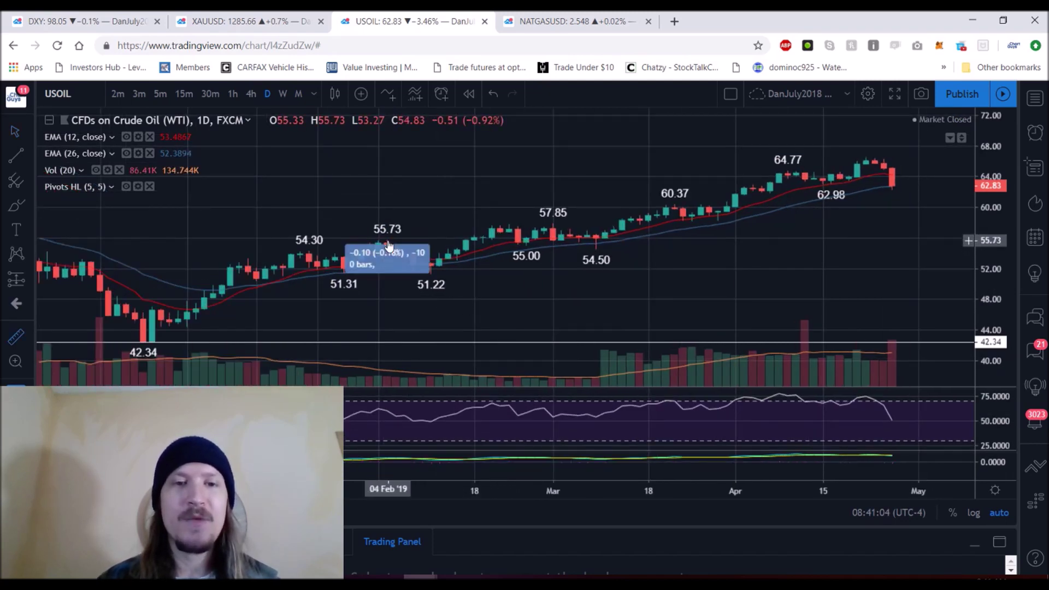
double_click(428, 276)
shift+click(877, 167)
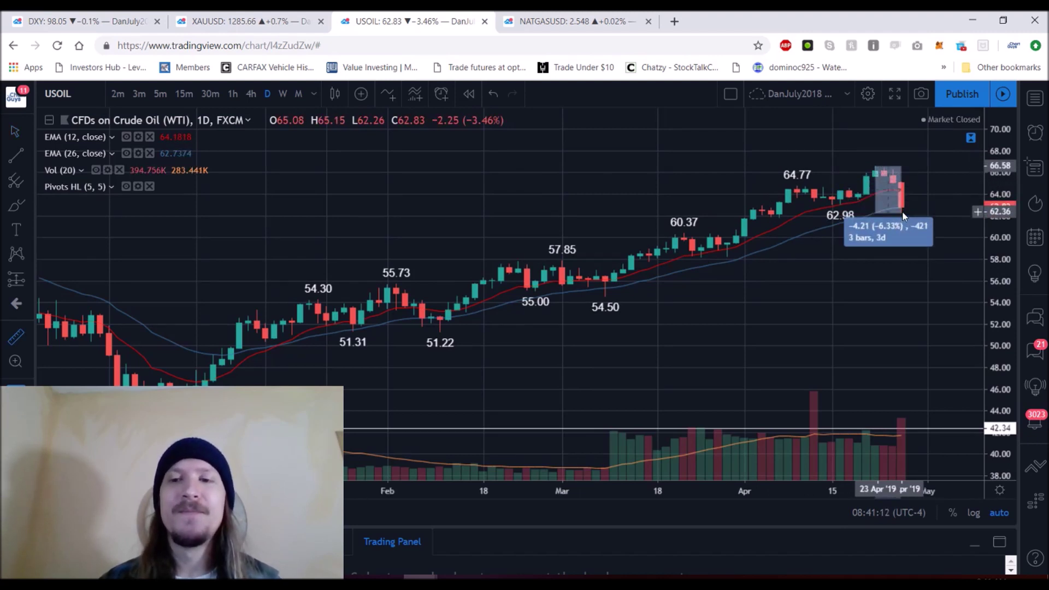
double_click(750, 293)
Switch the USOIL chart to 60-minute candles
scroll(750, 293, up, 5)
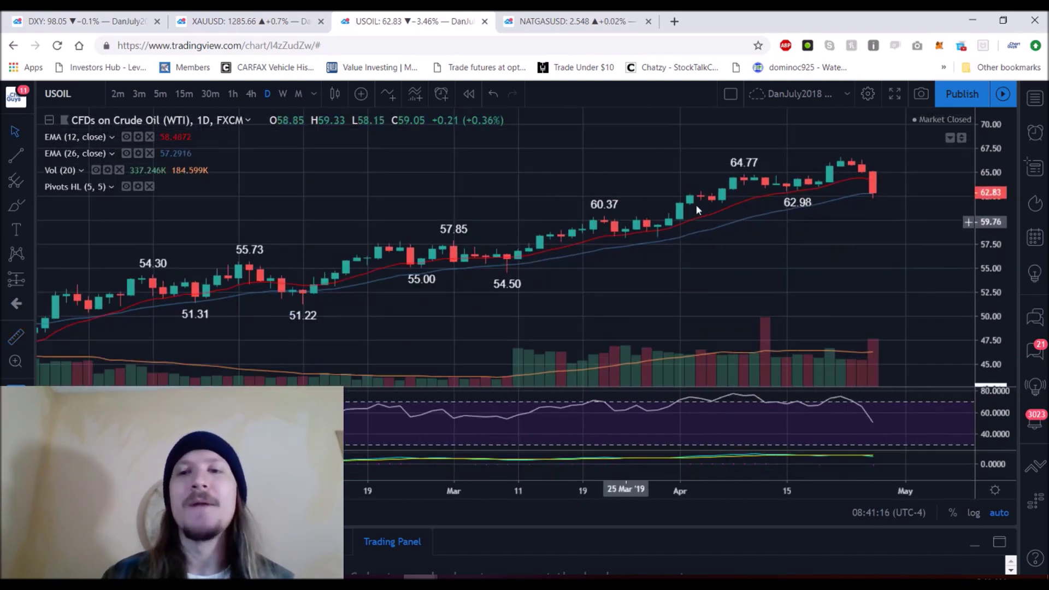
scroll(849, 226, up, 5)
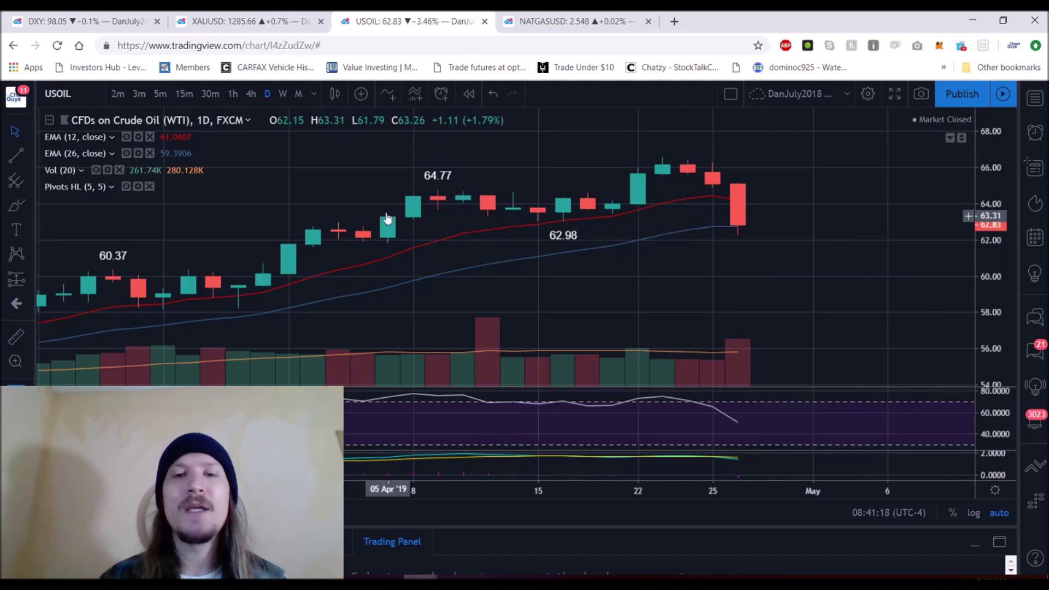
click(233, 94)
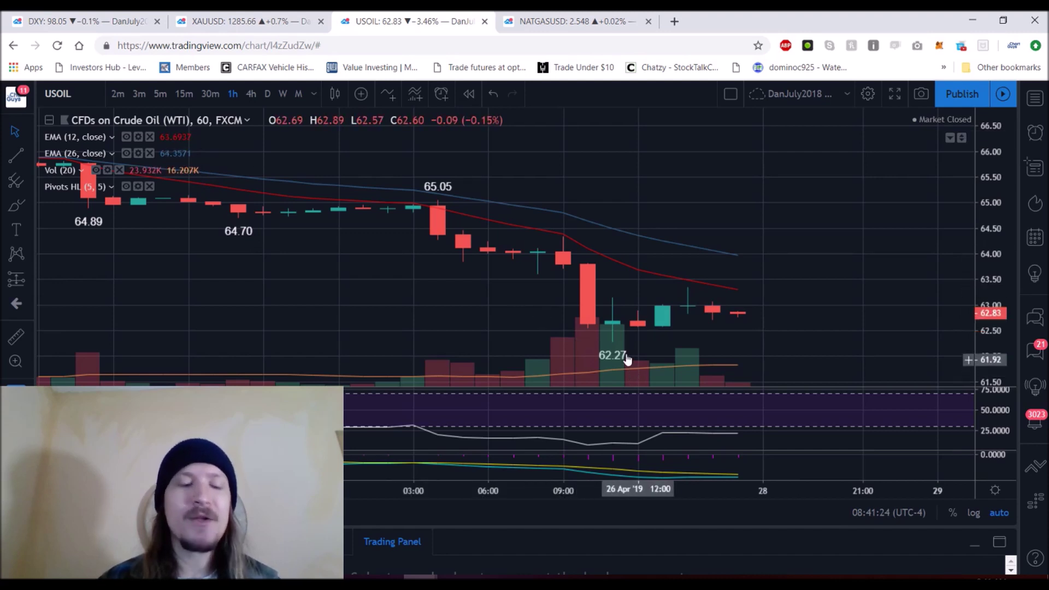
On daily candles, mark the 23 Apr 66.58 high with a horizontal line, then show weekly
click(273, 94)
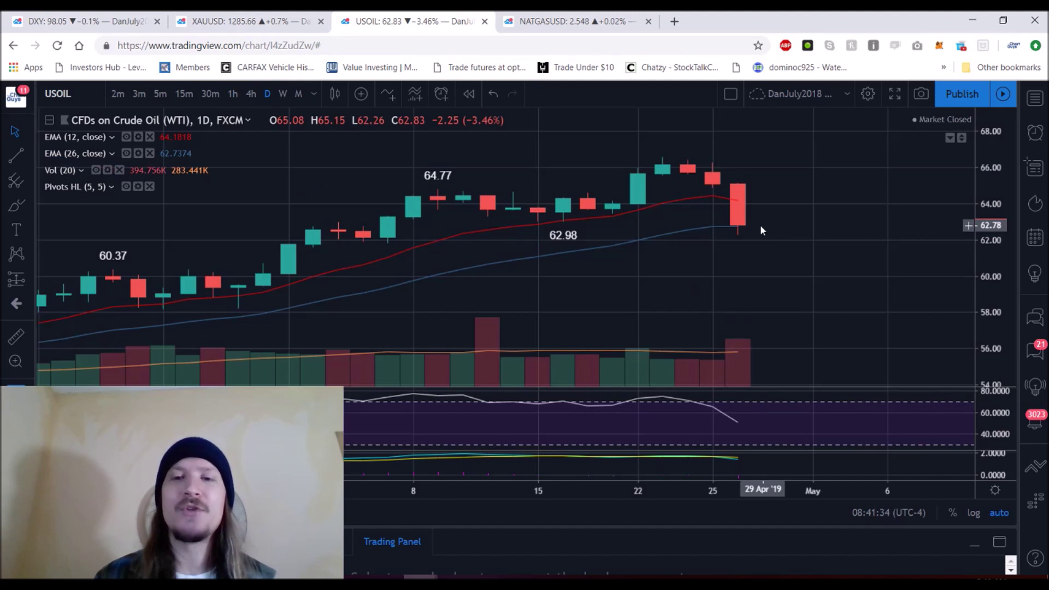
scroll(746, 232, down, 2)
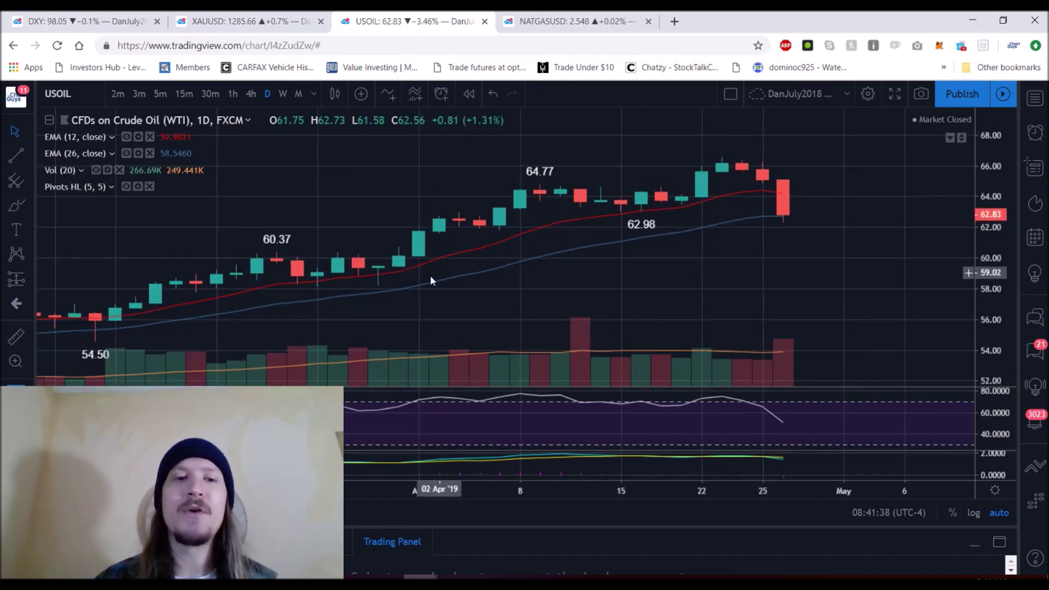
scroll(318, 300, down, 1)
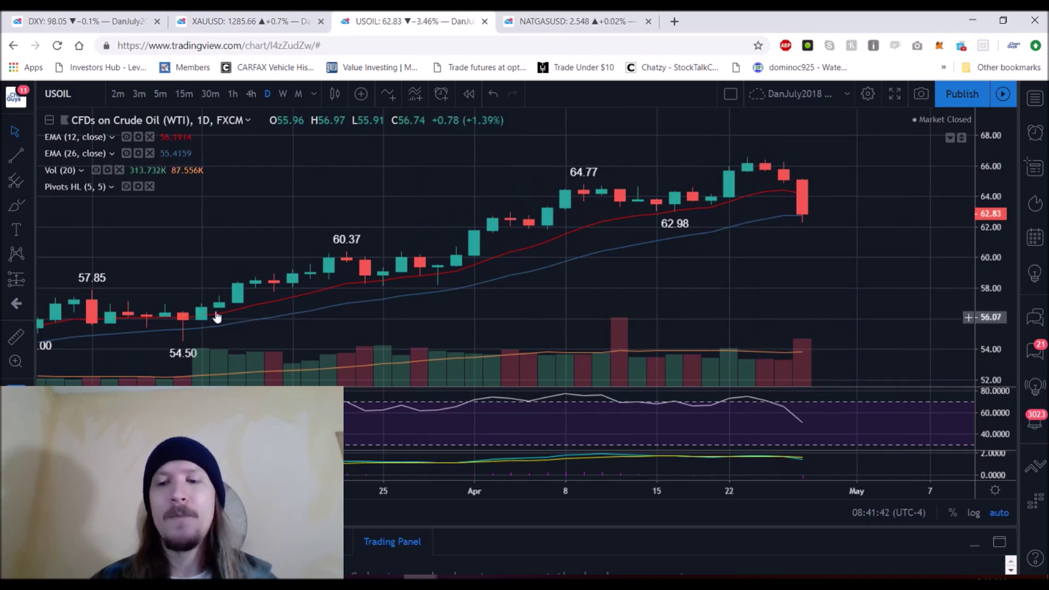
scroll(391, 268, up, 1)
scroll(416, 261, down, 1)
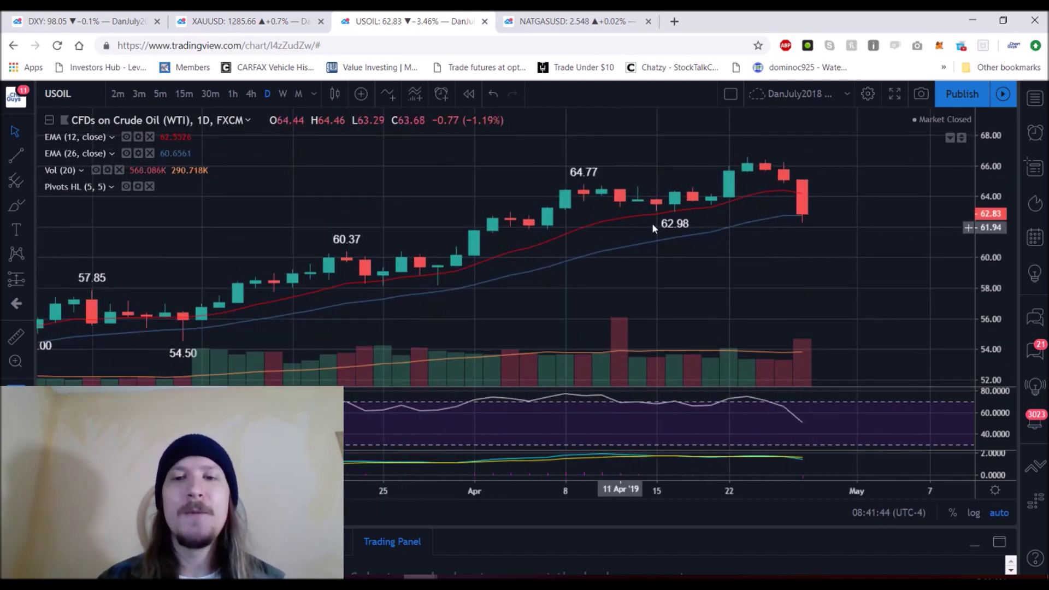
scroll(628, 224, up, 1)
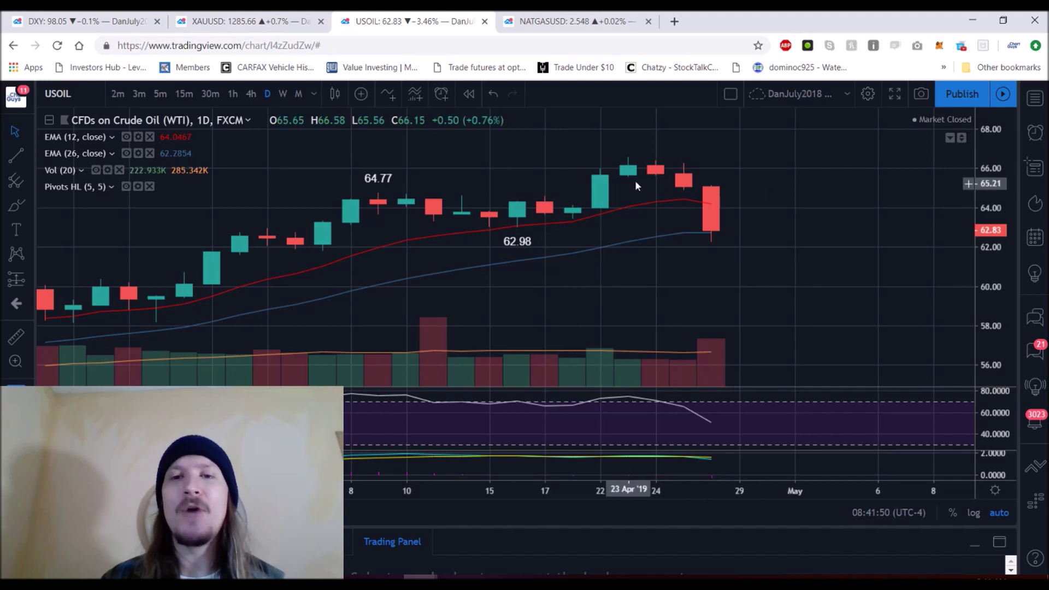
click(631, 160)
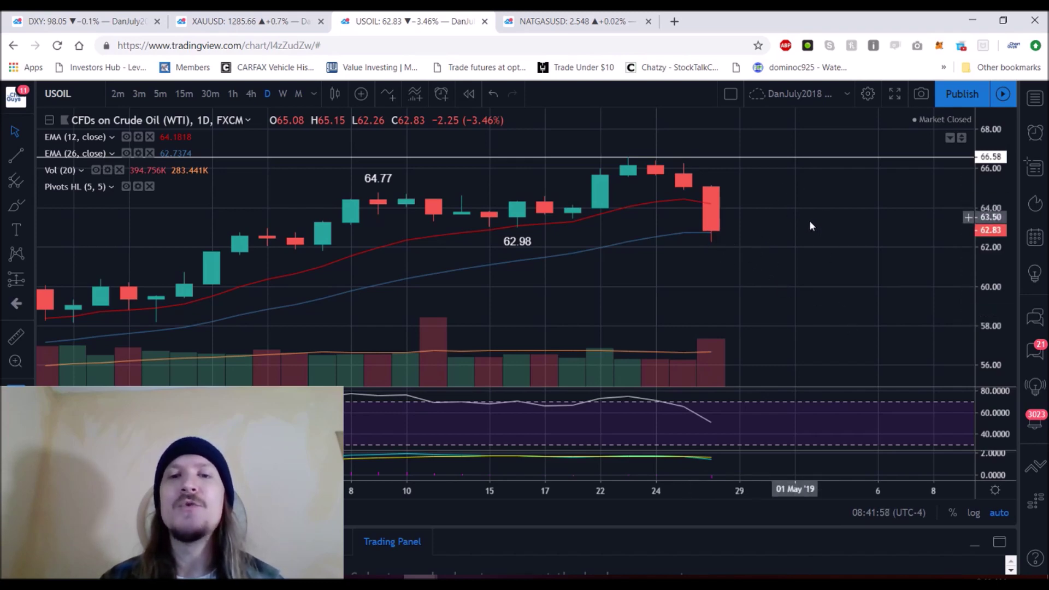
click(285, 92)
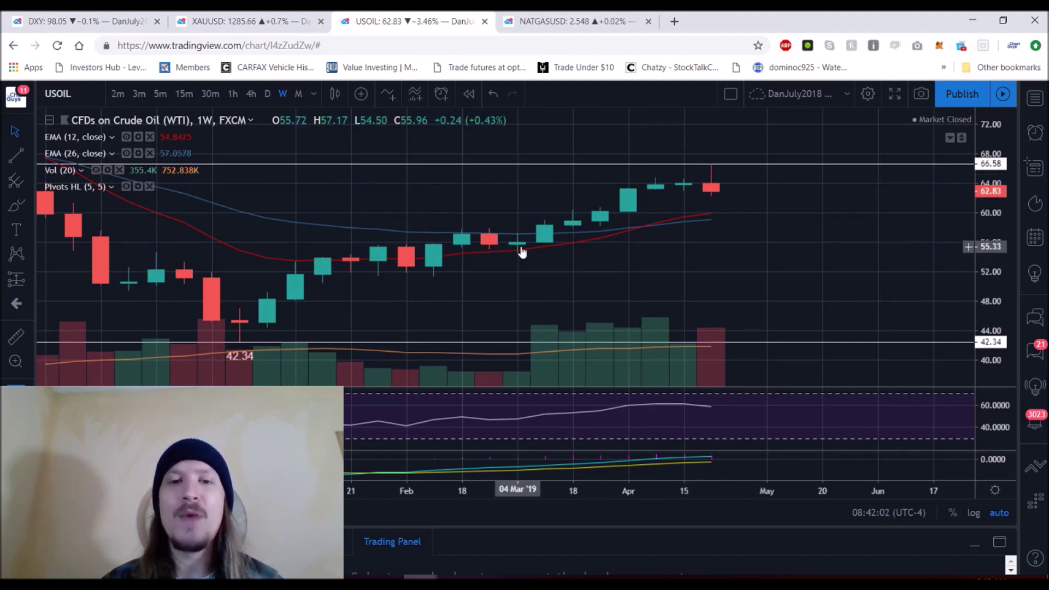
Add a 54.50 horizontal support line, check it on daily and weekly, finish on monthly
key(alt+h)
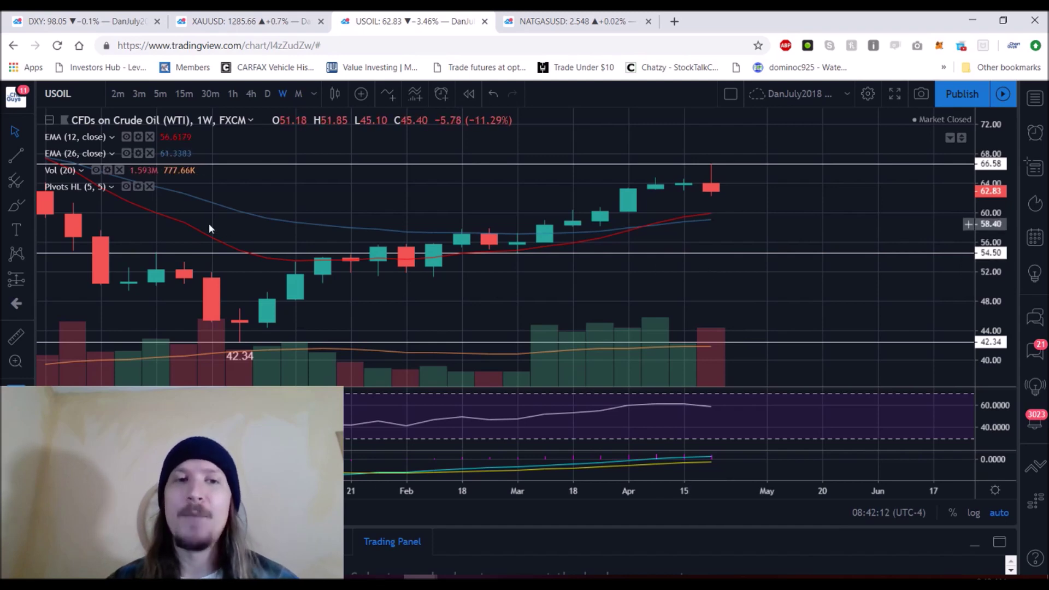
click(274, 96)
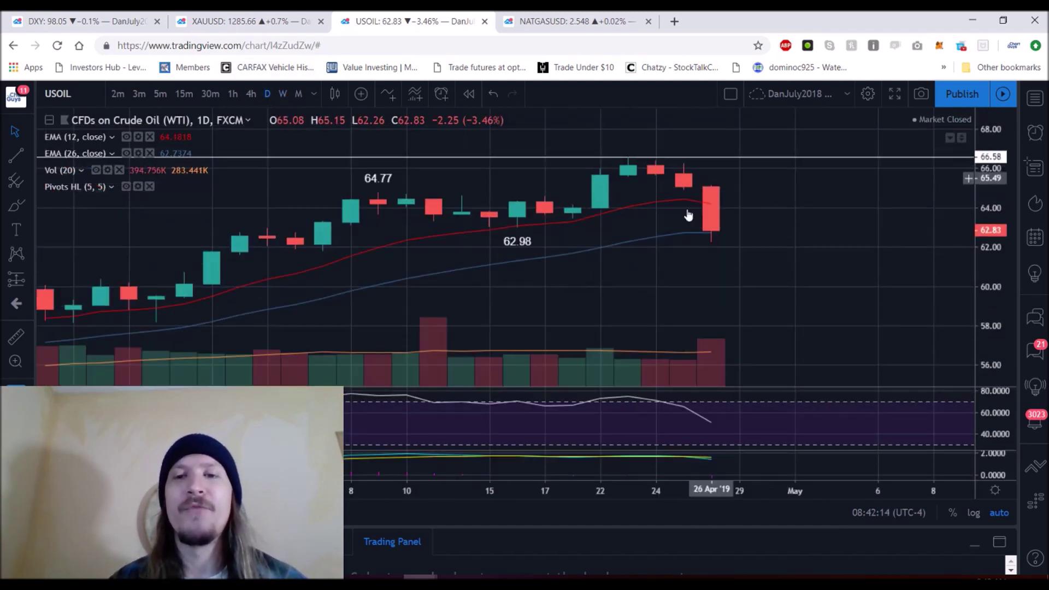
click(280, 95)
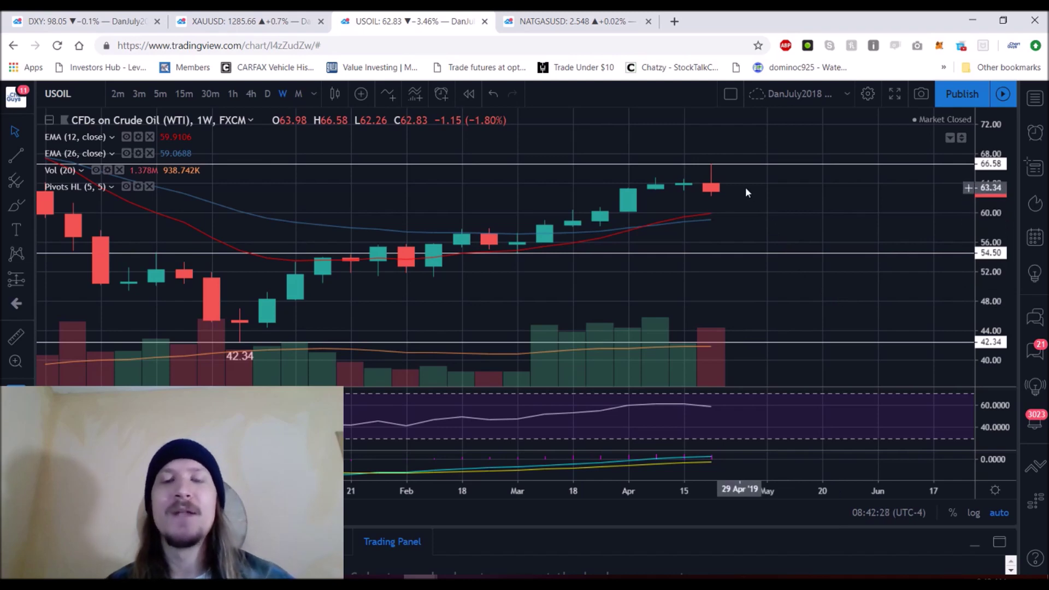
click(299, 95)
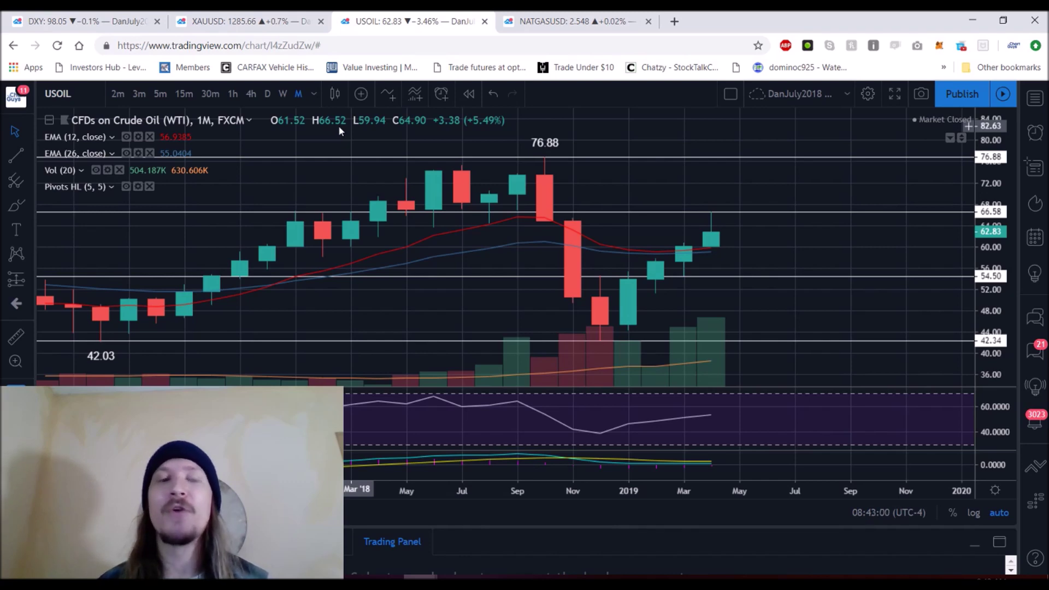
View crude oil on weekly, then monthly candles, then bring up the monthly NATGASUSD chart
click(283, 94)
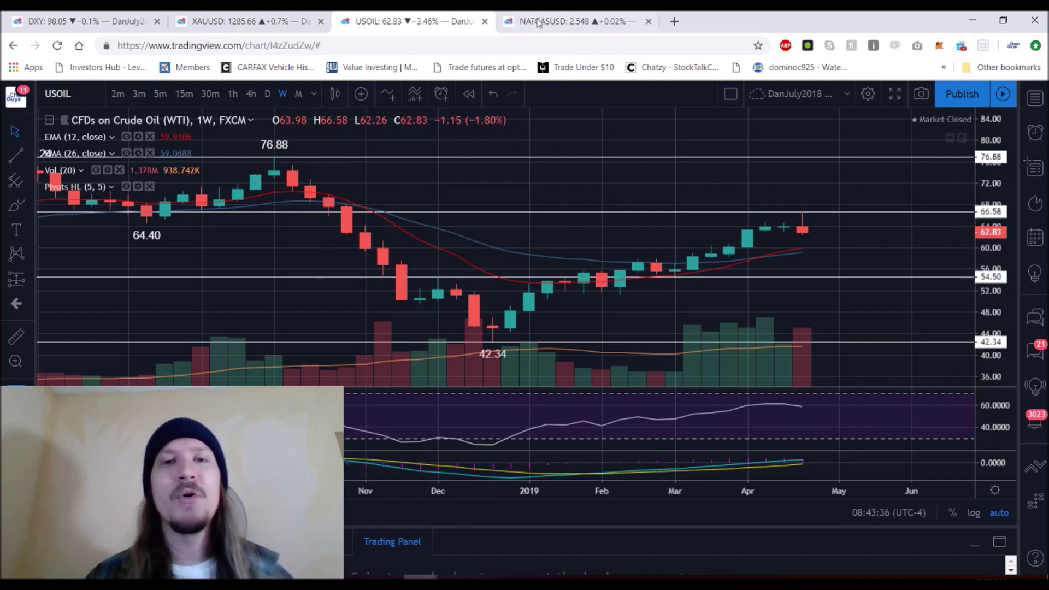
click(298, 93)
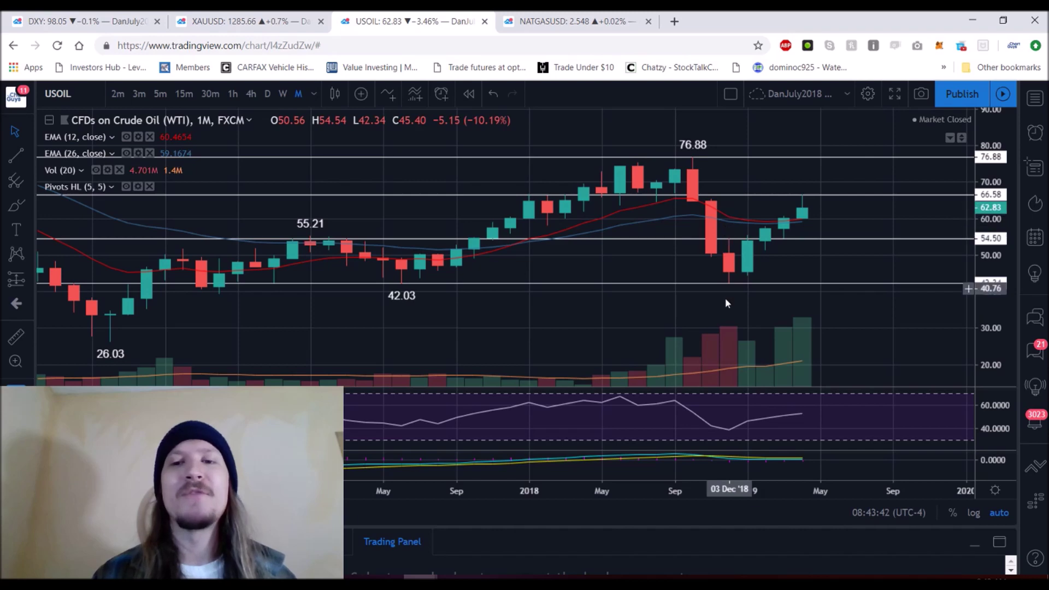
click(600, 14)
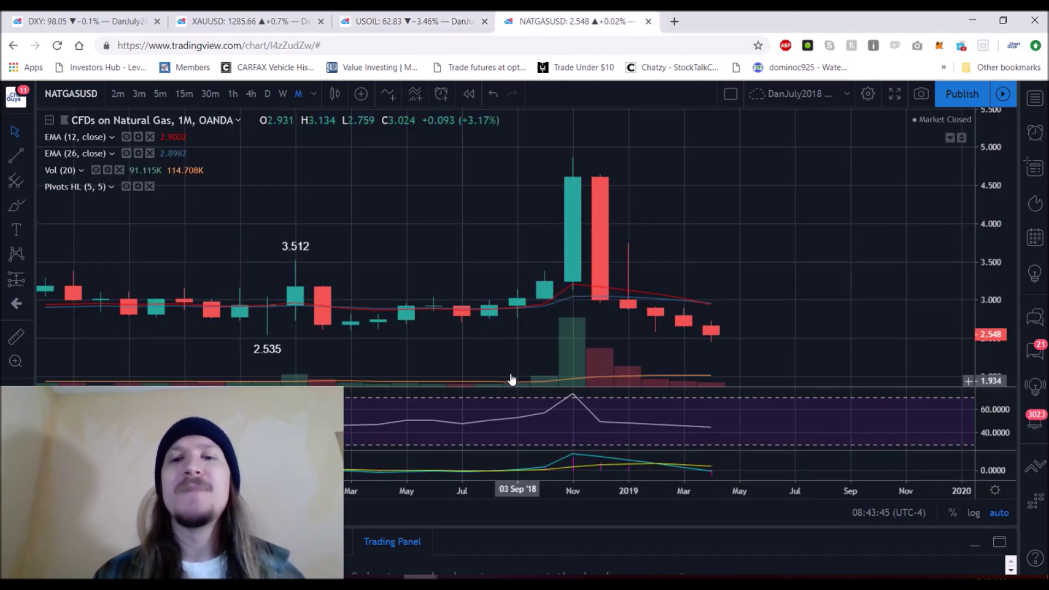
Show natural gas on weekly, then daily candles, zooming to review the slide from 2.720 toward 2.548
click(277, 98)
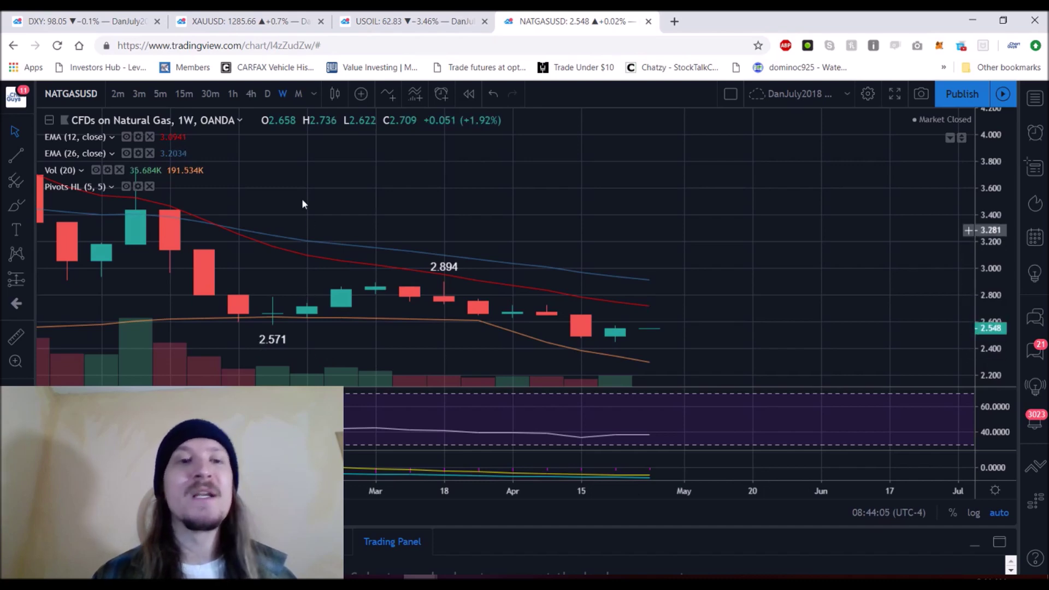
click(267, 93)
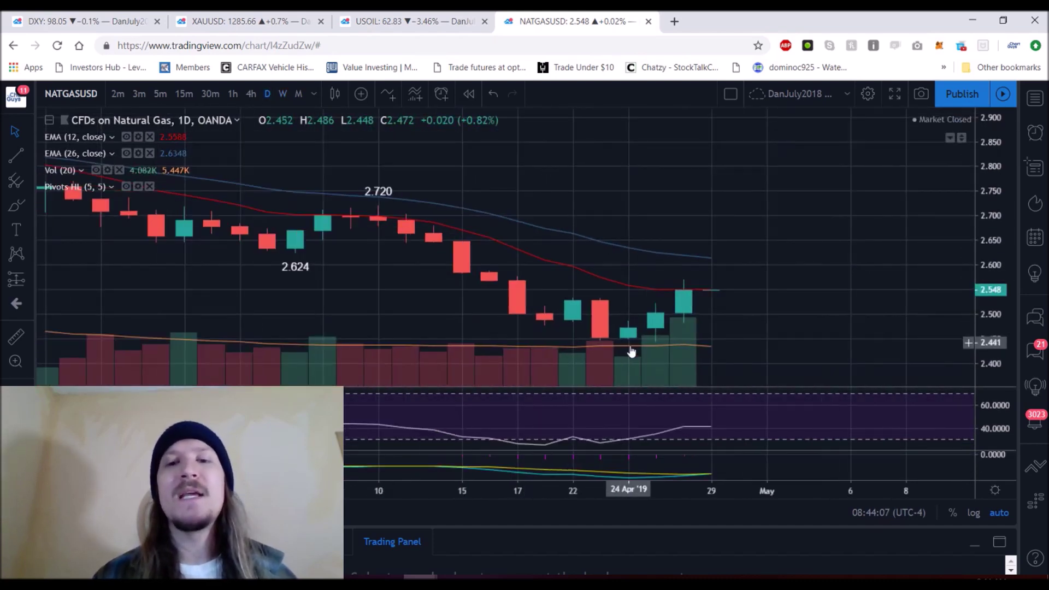
scroll(680, 285, down, 3)
scroll(612, 290, down, 2)
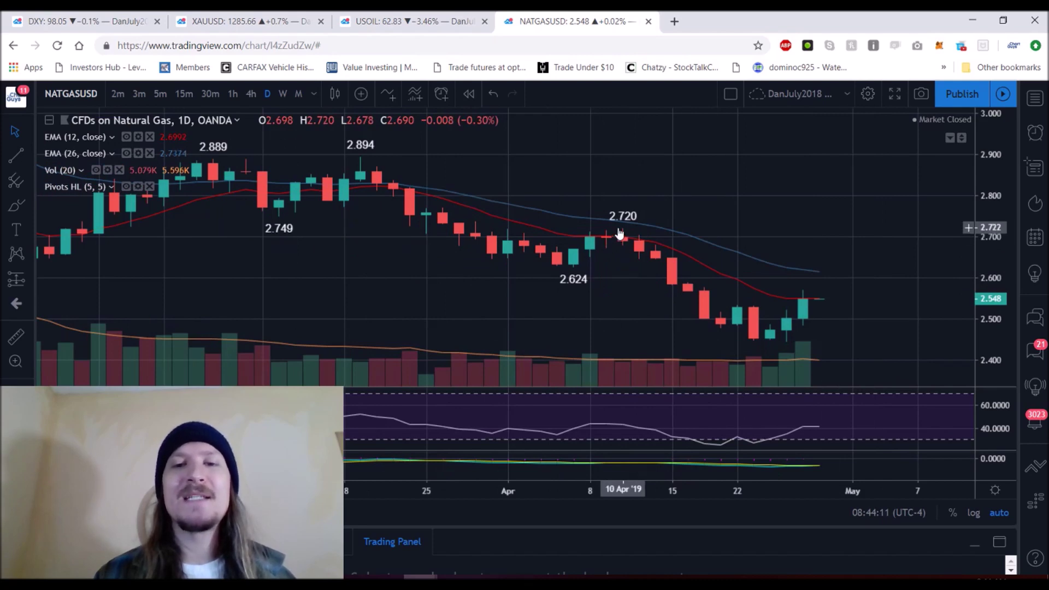
scroll(617, 228, down, 2)
scroll(697, 288, up, 5)
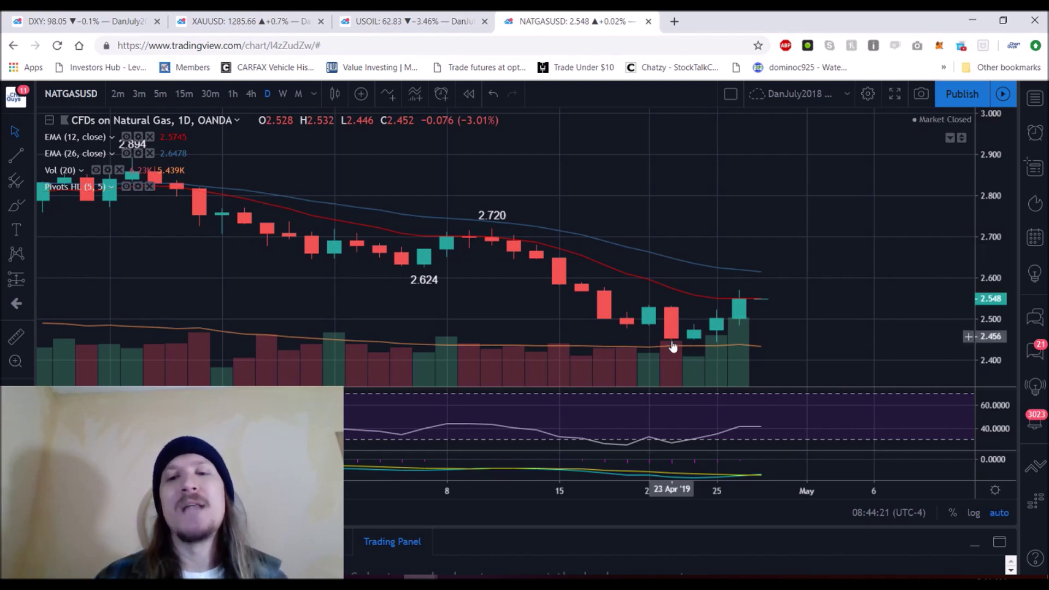
scroll(474, 295, down, 3)
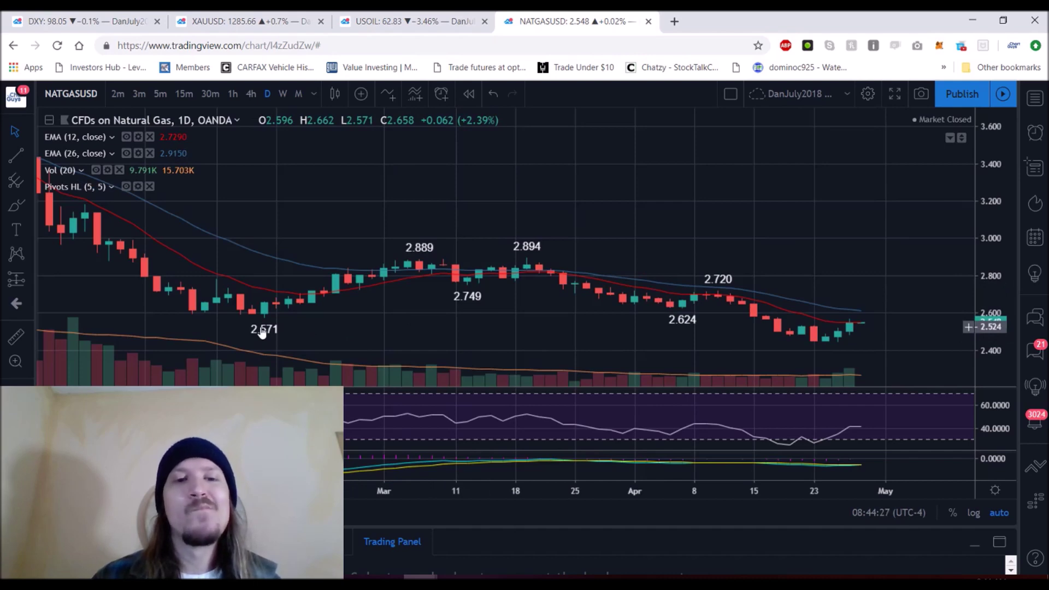
scroll(262, 332, down, 2)
scroll(261, 330, up, 6)
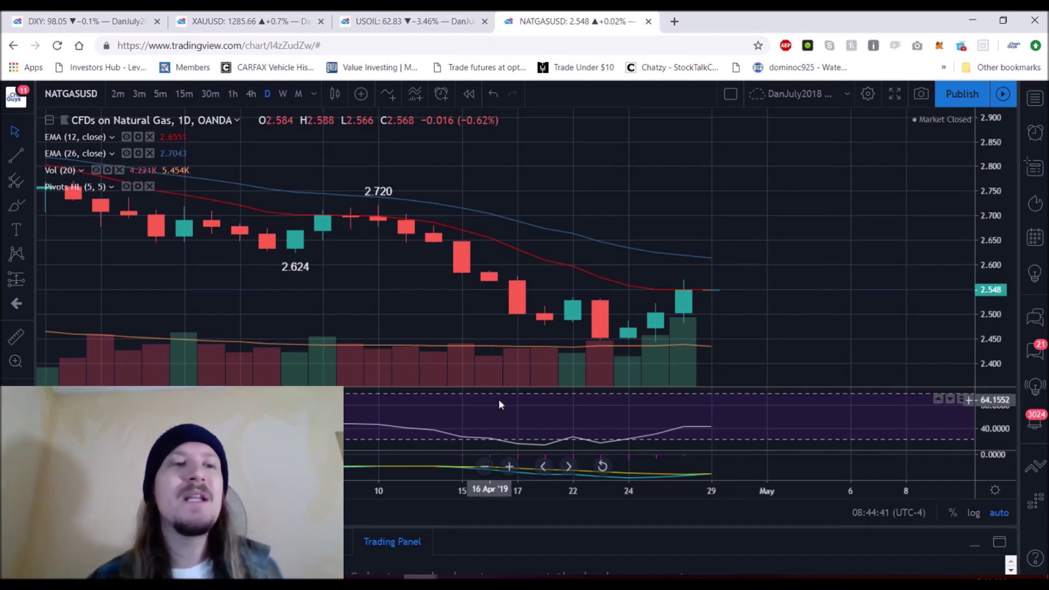
Glance at USOIL and XAUUSD on daily candles, ending on the daily DXY chart at 98.05
click(413, 16)
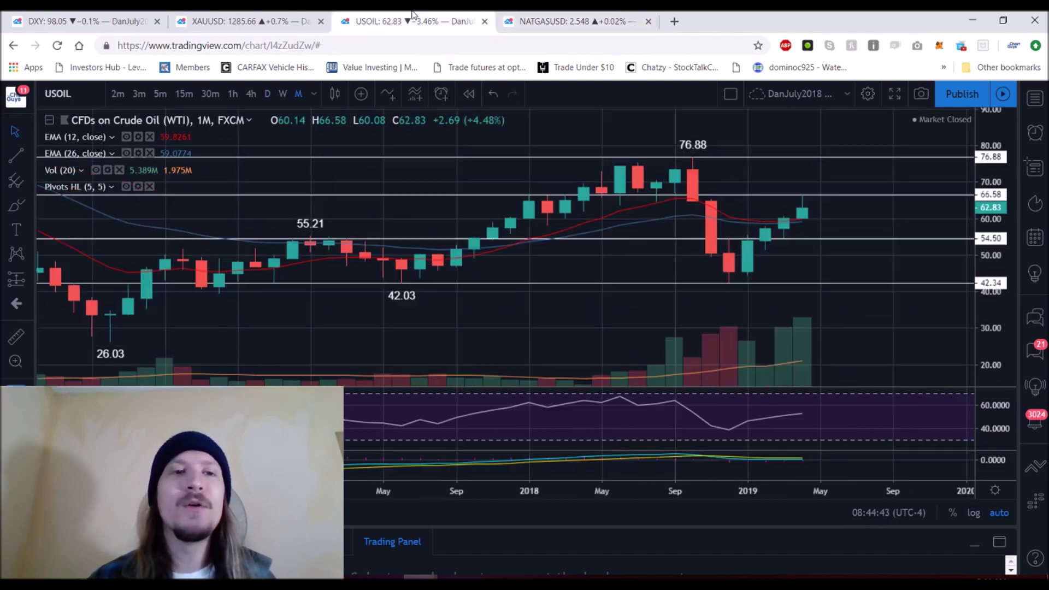
click(268, 93)
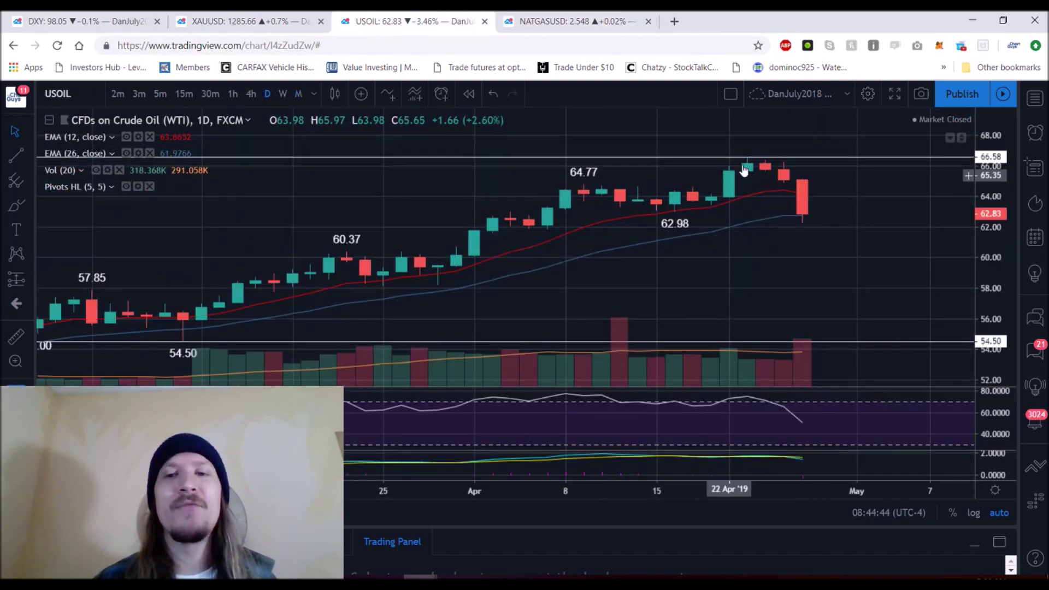
click(246, 17)
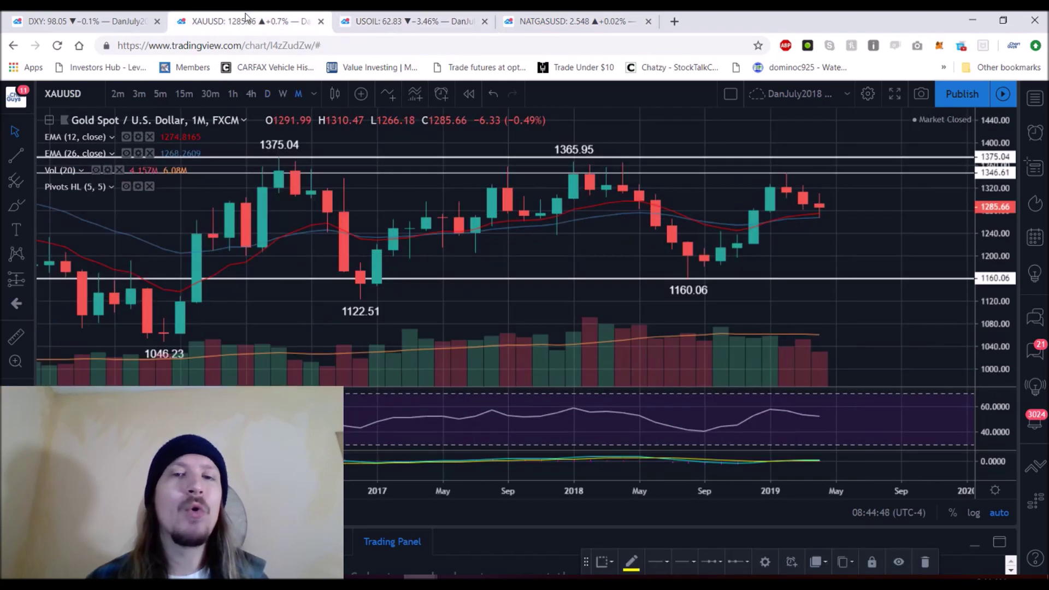
click(268, 95)
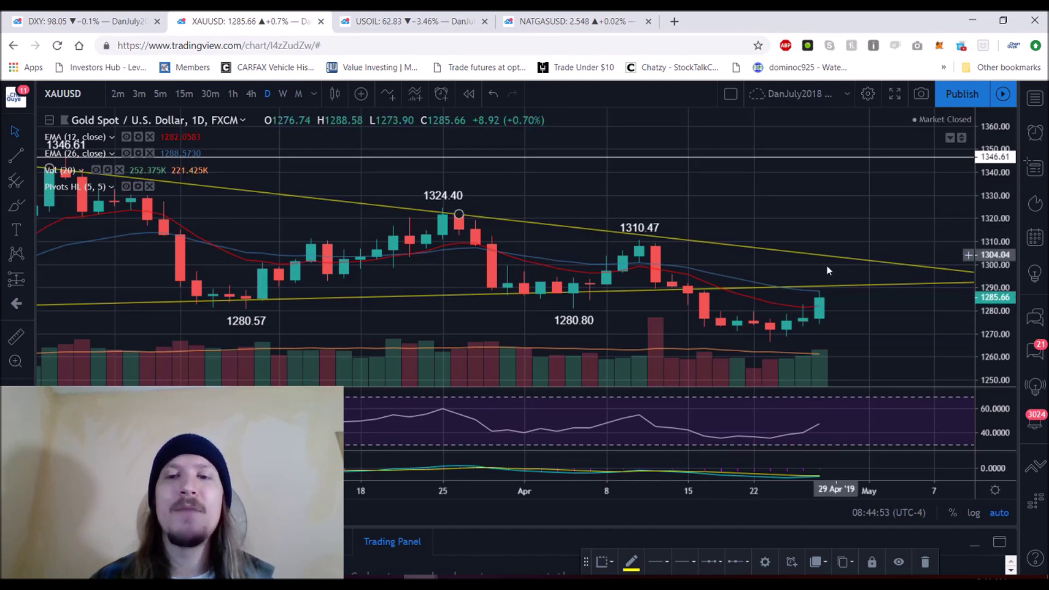
click(82, 21)
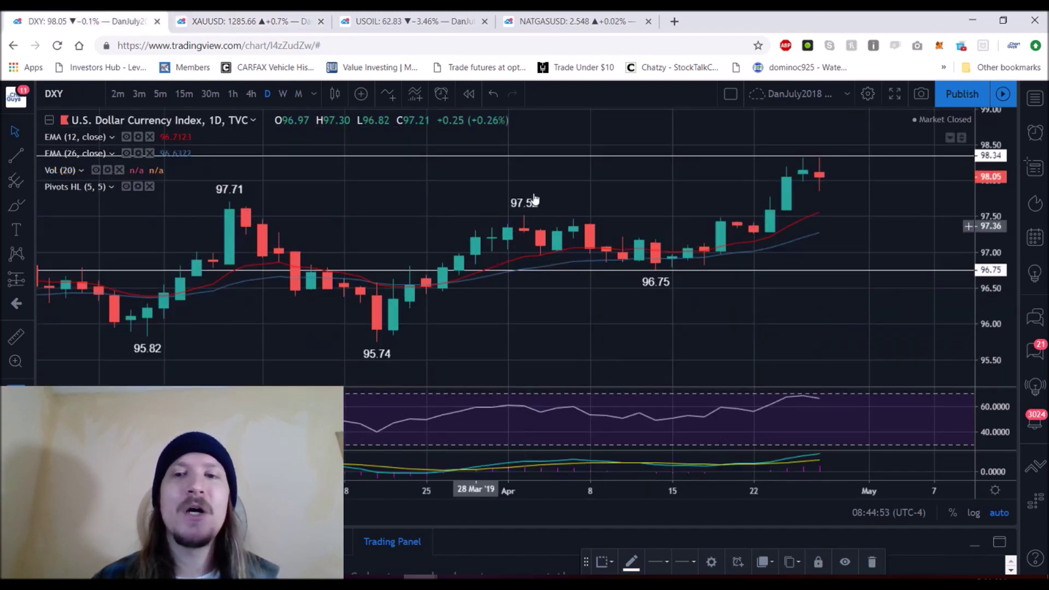